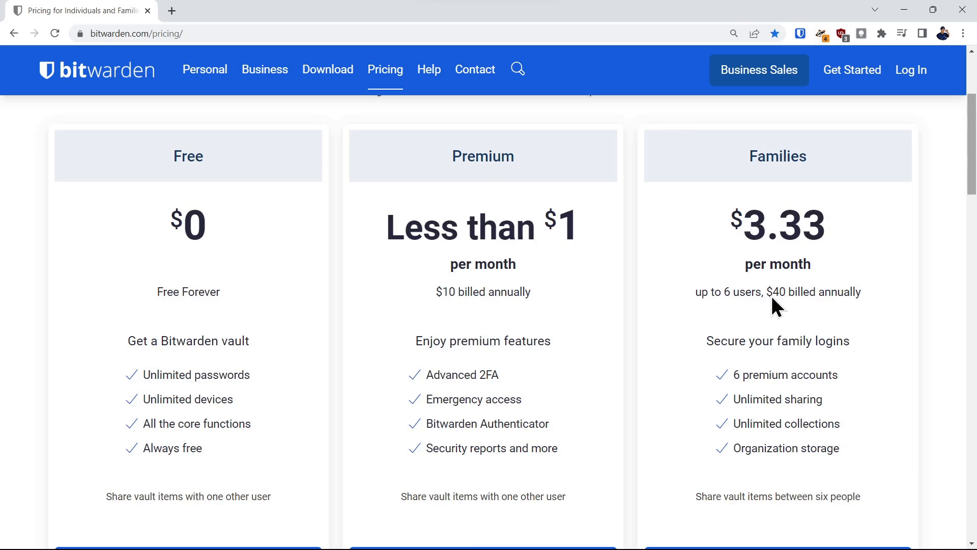
scroll(783, 306, down, 6)
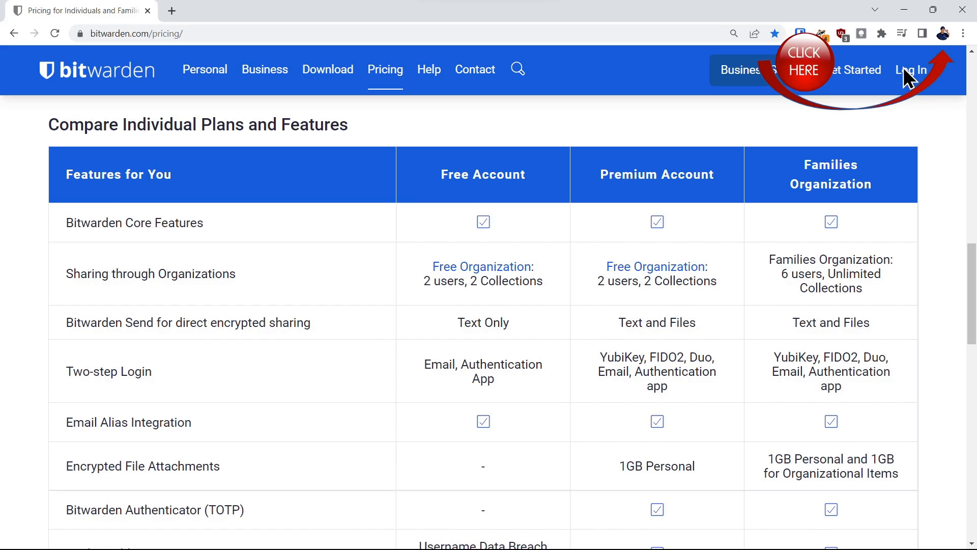
scroll(882, 89, down, 3)
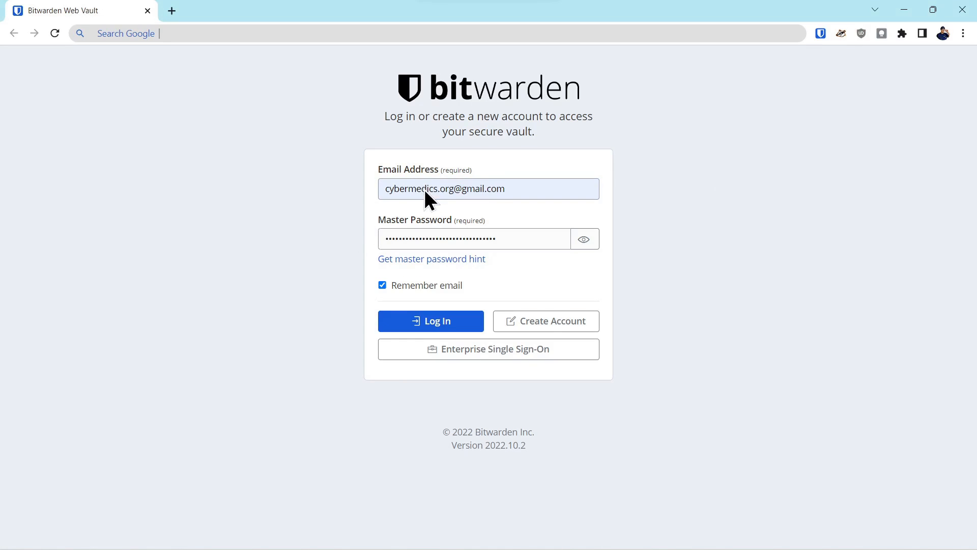
Log in to the vault with the security key and close the About Send help tab
click(439, 321)
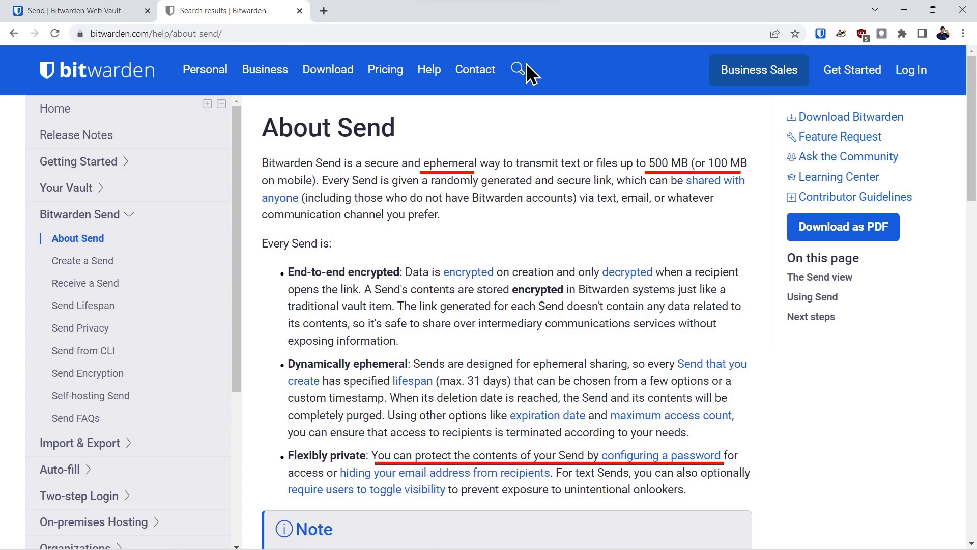
key(ctrl+w)
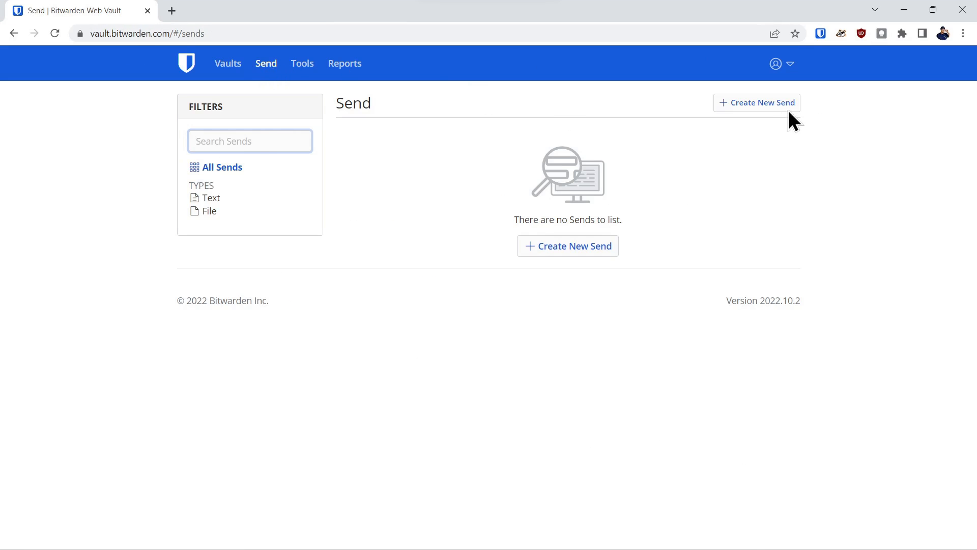
Start a new file Send with bitwarden_export_org.csv attached and copy-link-on-save enabled
click(764, 103)
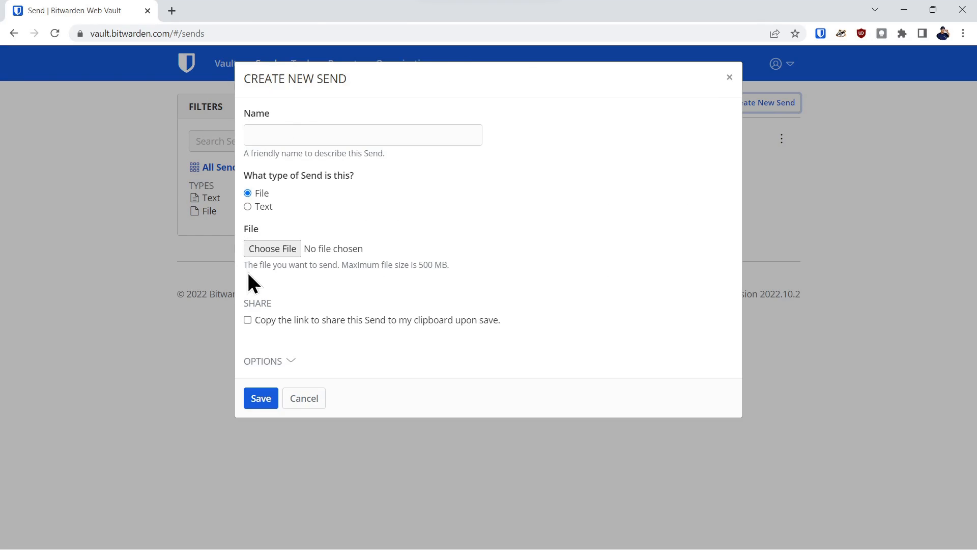
click(247, 207)
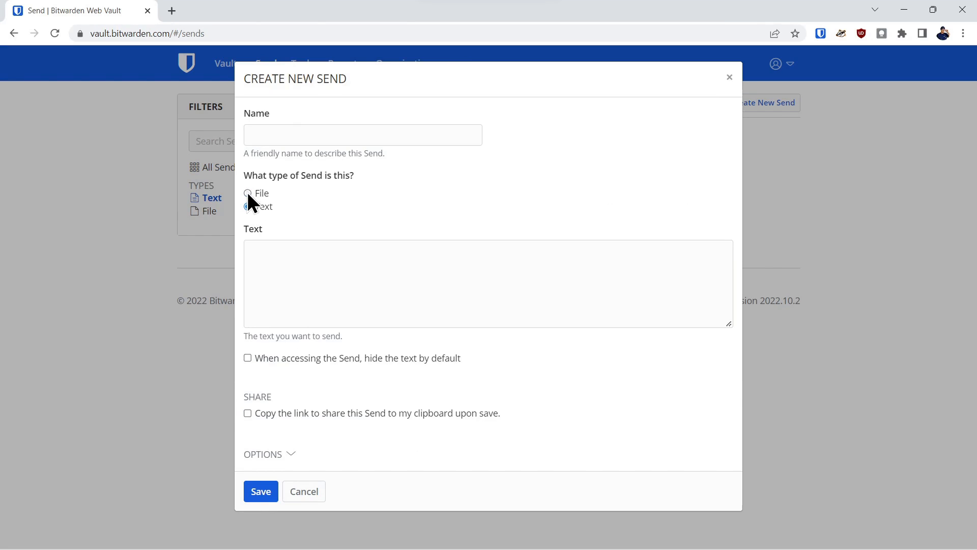
click(248, 193)
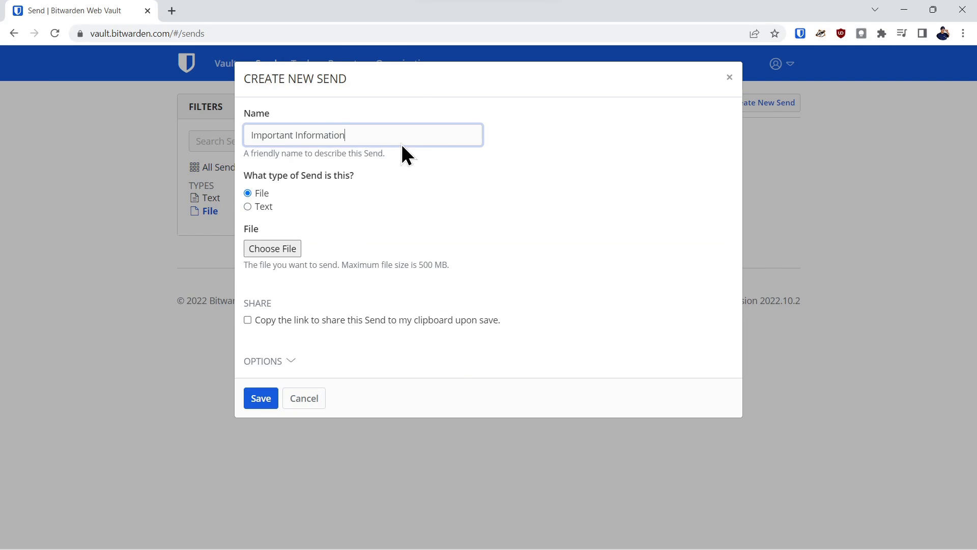
click(266, 248)
double_click(262, 165)
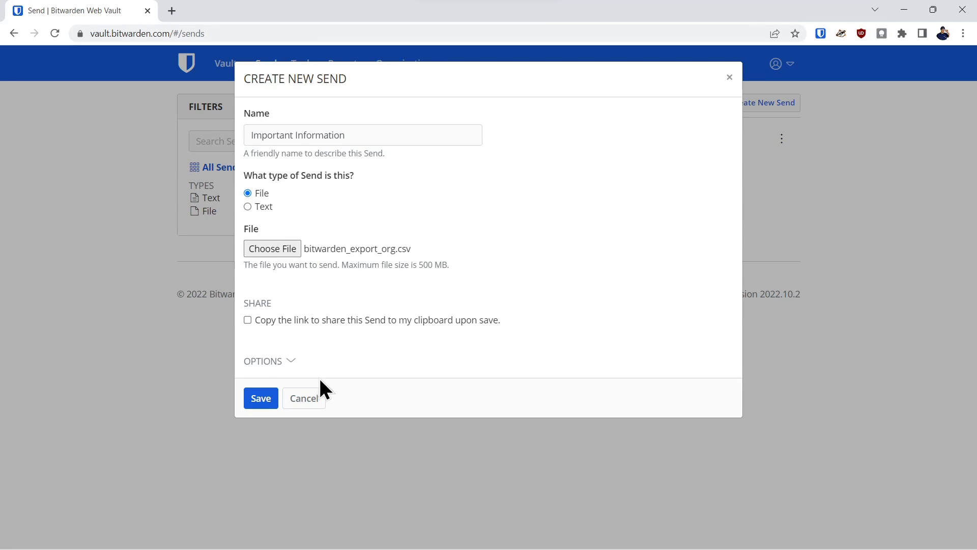
click(247, 319)
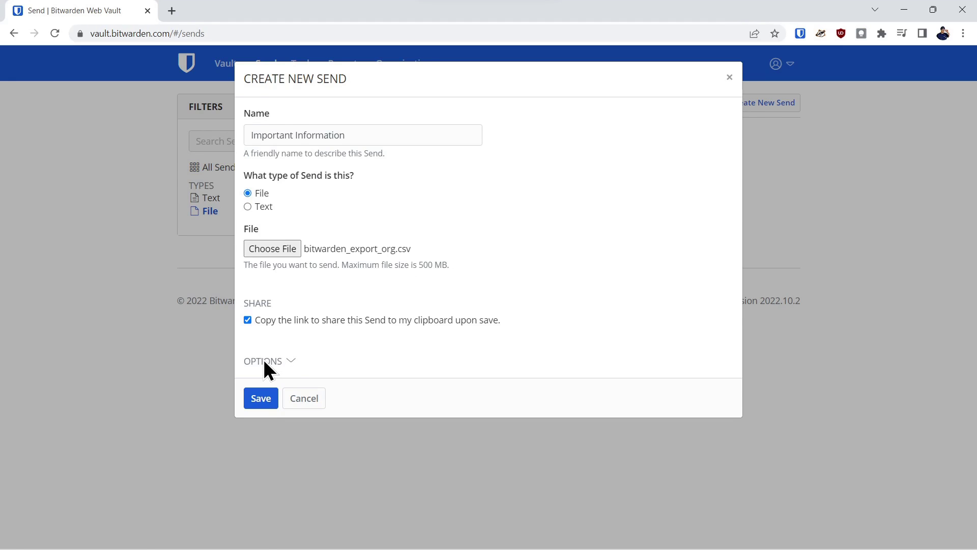
Limit the Send to 10 accesses, add a password and notes, set deletion to Dec 9, 2022, and save
click(268, 362)
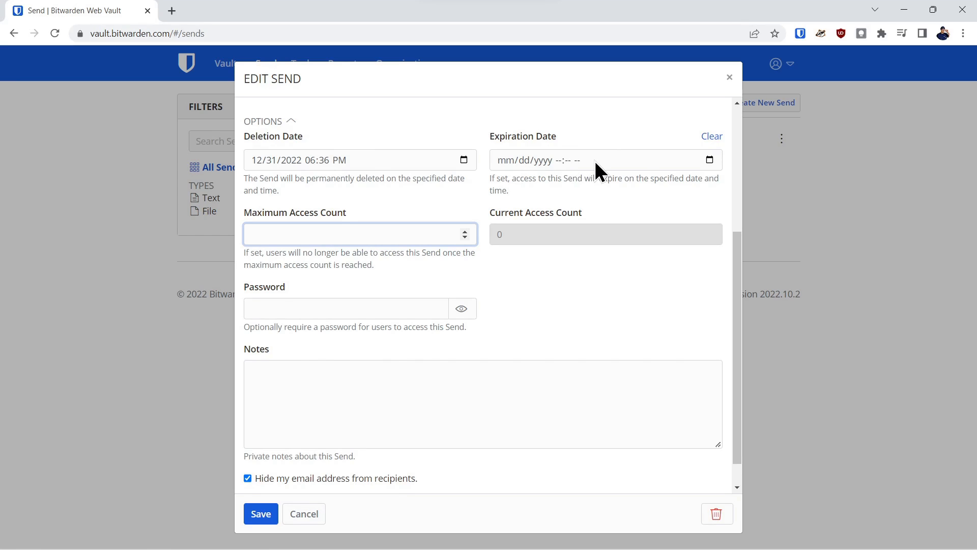
text(10)
key(Tab)
key(Tab)
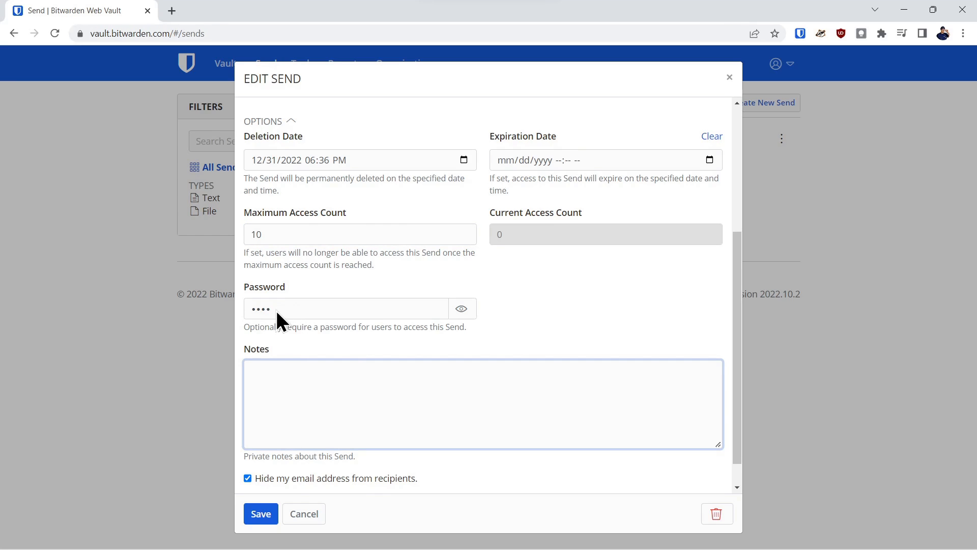
click(258, 514)
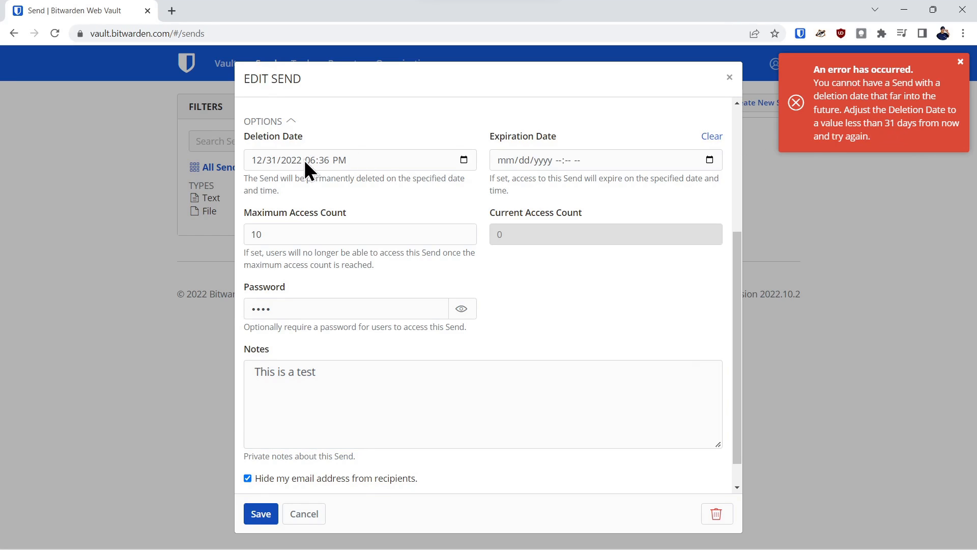
text(9)
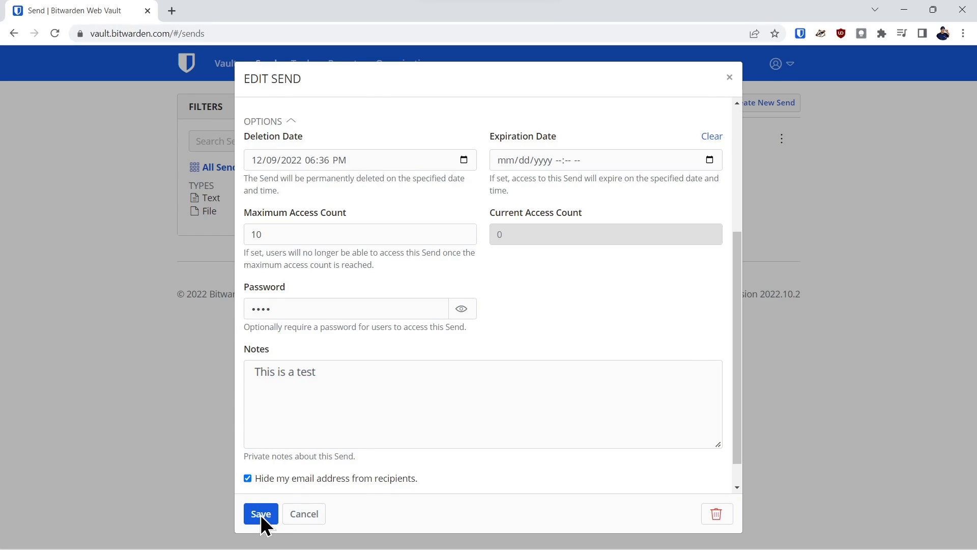
click(261, 515)
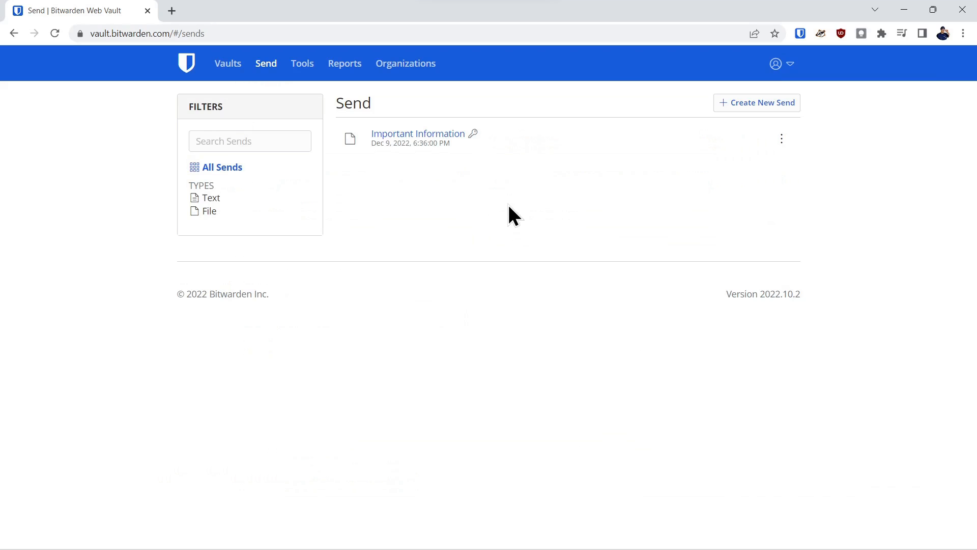
Copy the Important Information Send's share link from its three-dot menu
click(781, 138)
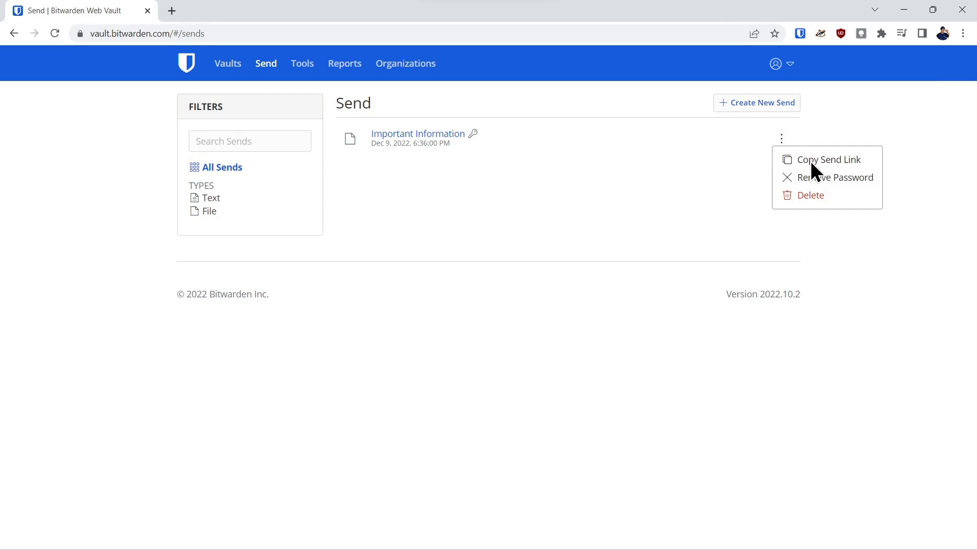
click(811, 161)
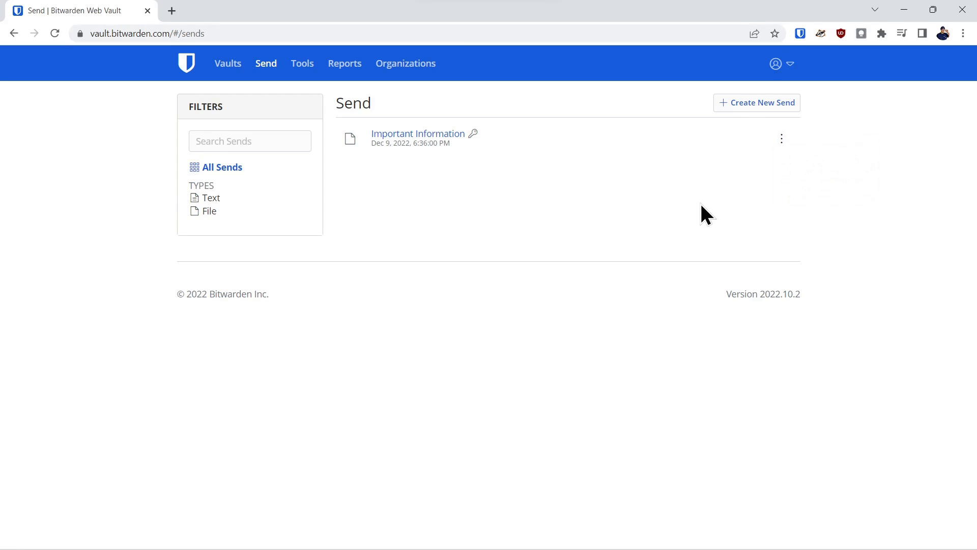
click(906, 7)
Send a Gmail message titled Test Link with the pasted Send link to the Proton Mail address
click(52, 109)
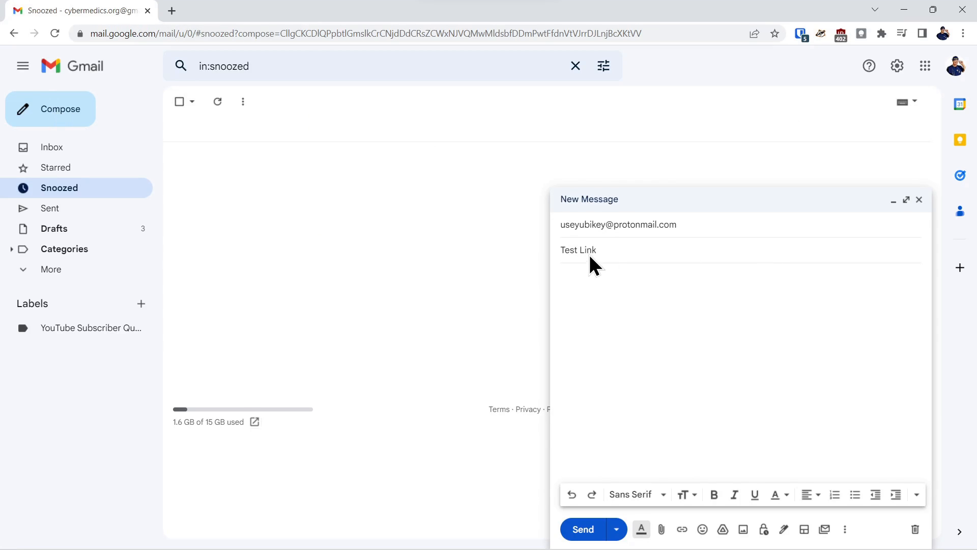
key(ctrl+v)
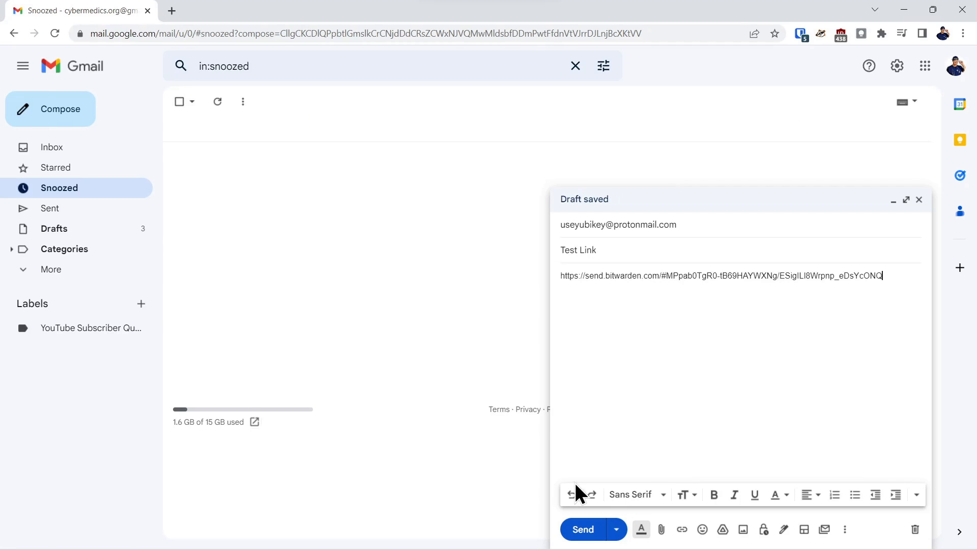
click(583, 530)
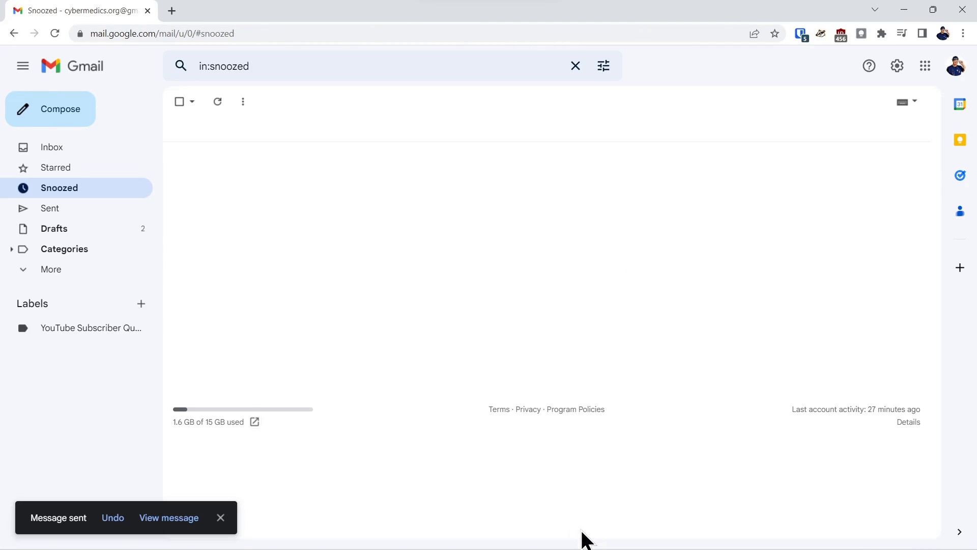
click(173, 11)
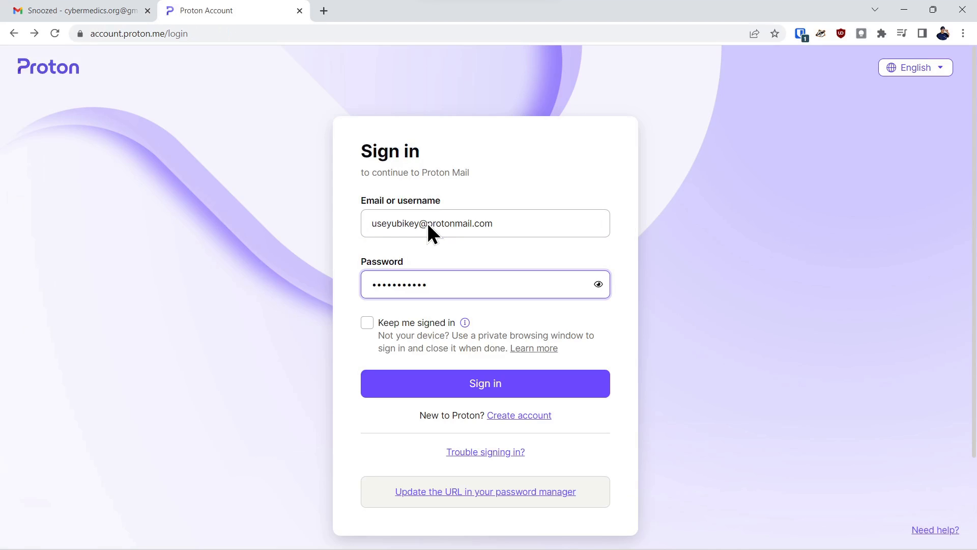
Sign in to Proton Mail, pasting the TOTP code from the Bitwarden extension's Proton login item
click(475, 387)
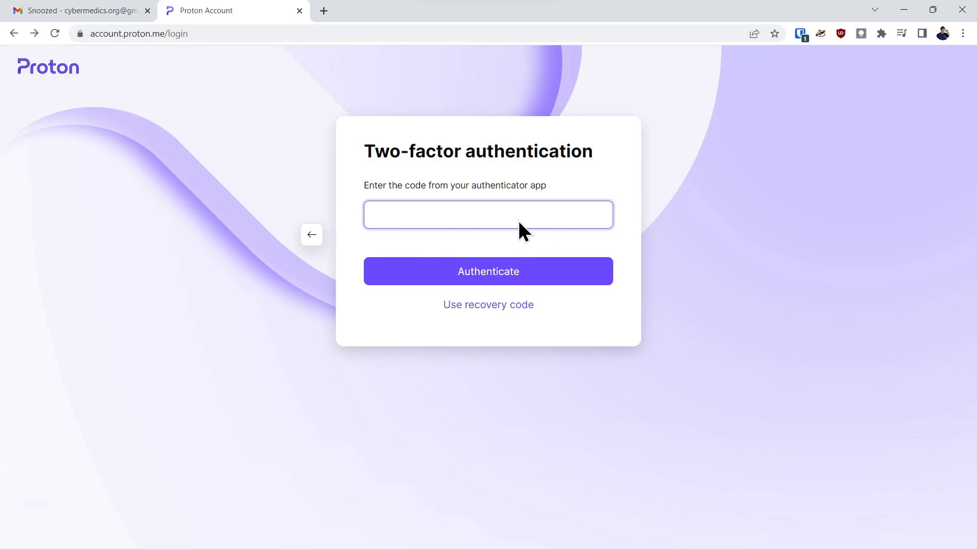
click(802, 33)
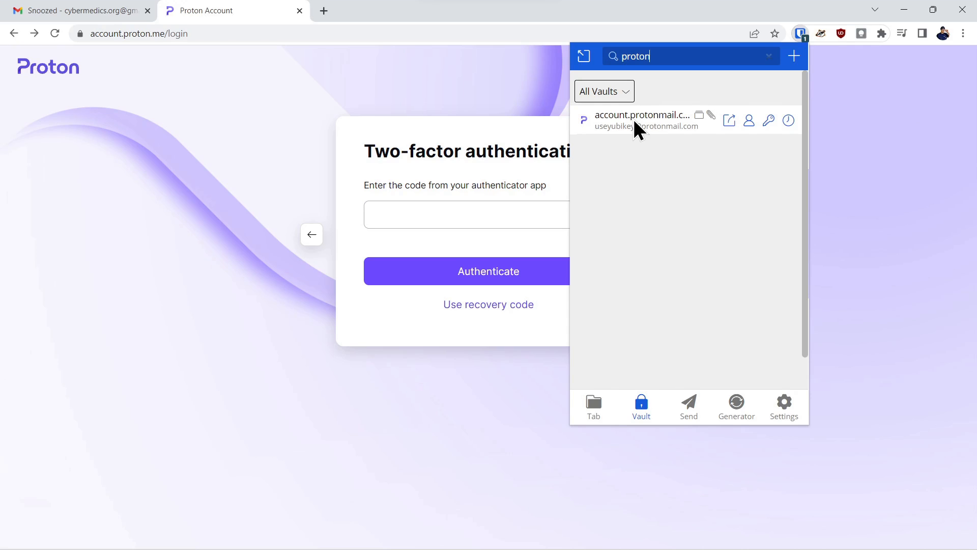
click(633, 118)
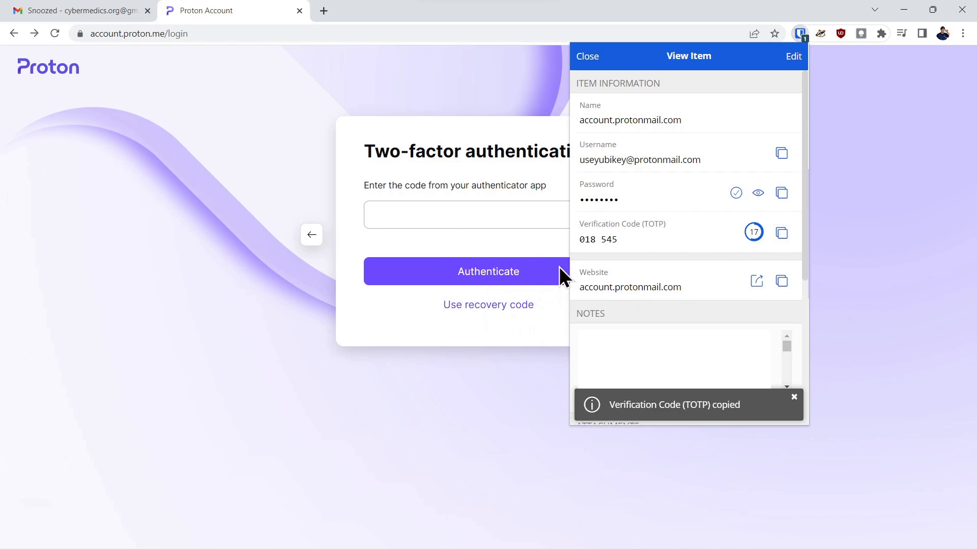
click(404, 210)
key(ctrl+v)
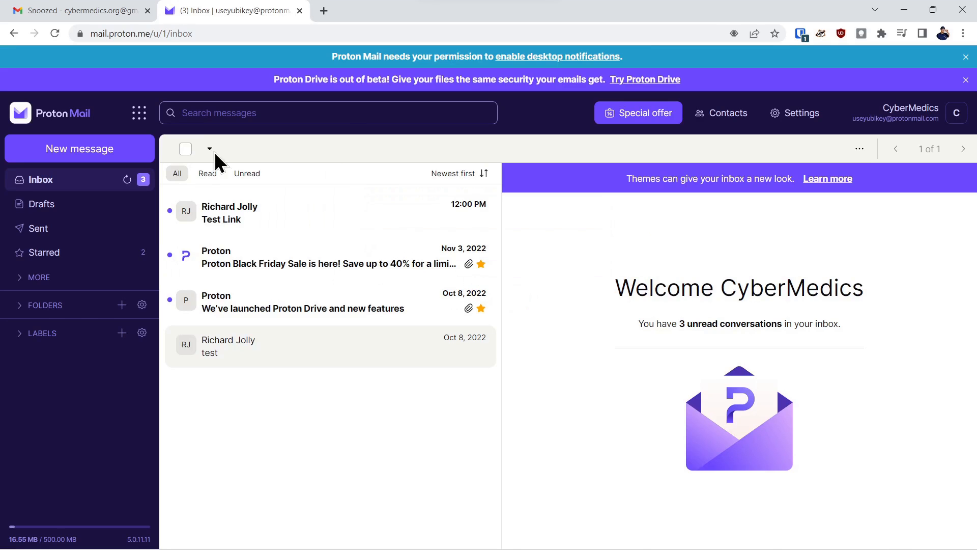
Follow the Send link in the Test Link email and unlock it with the pasted password
click(230, 209)
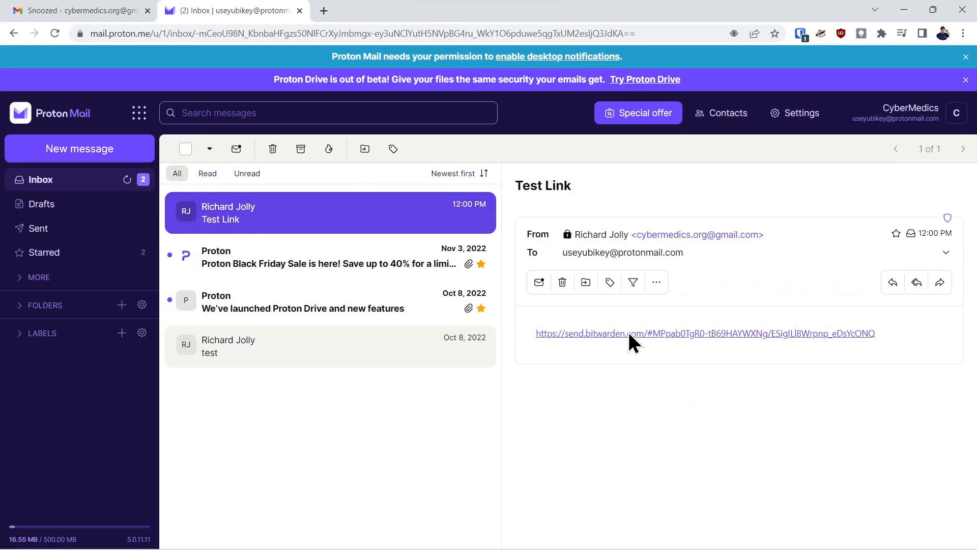
click(595, 333)
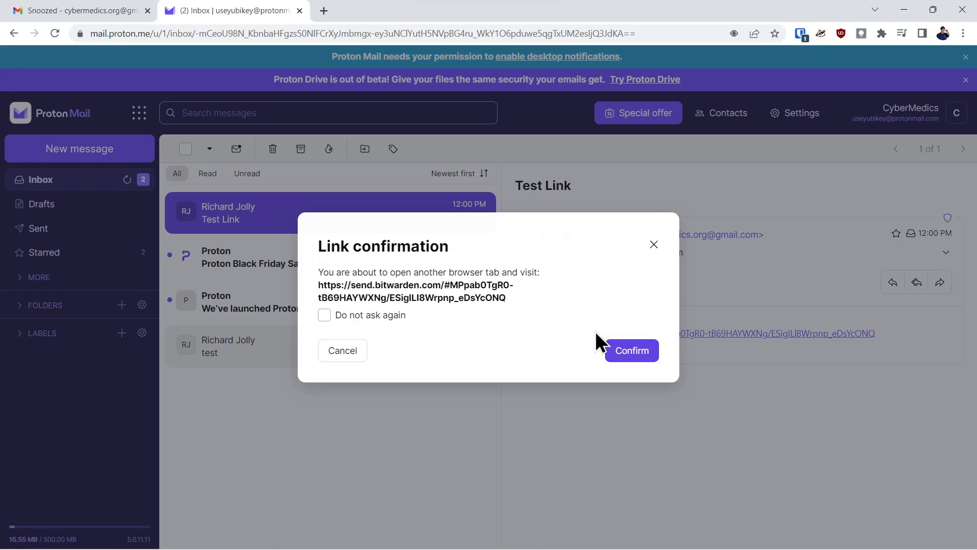
click(635, 352)
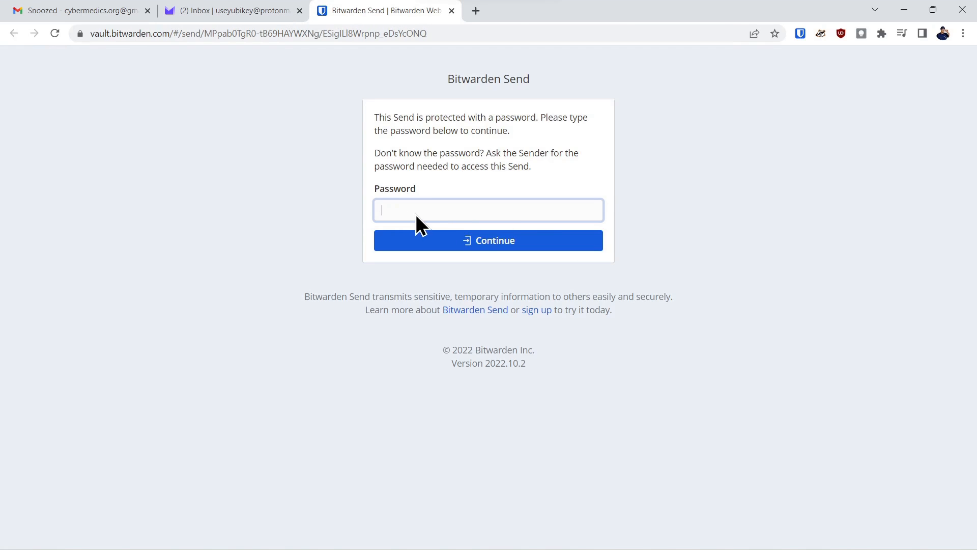
key(ctrl+v)
click(488, 240)
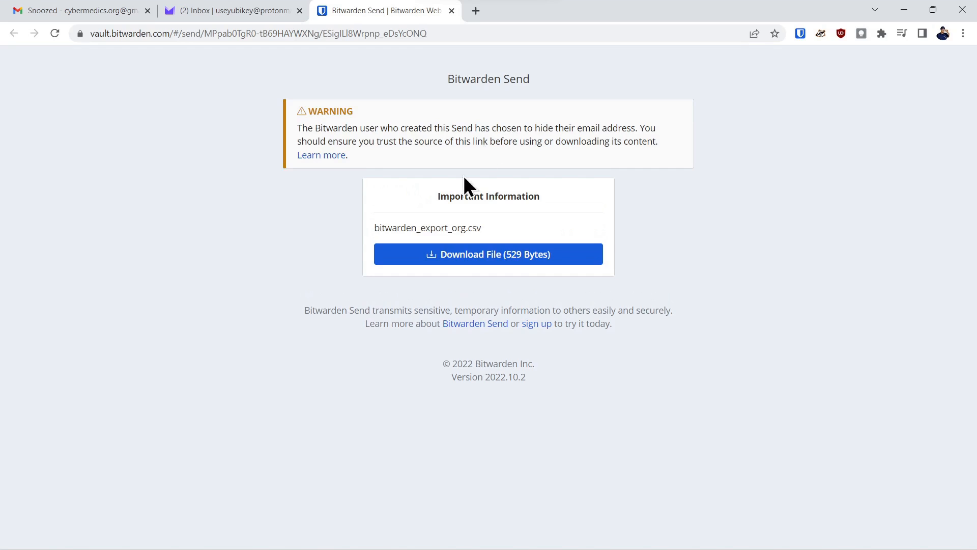
Download bitwarden_export_org (1).csv from the Send and open it from Downloads
click(476, 259)
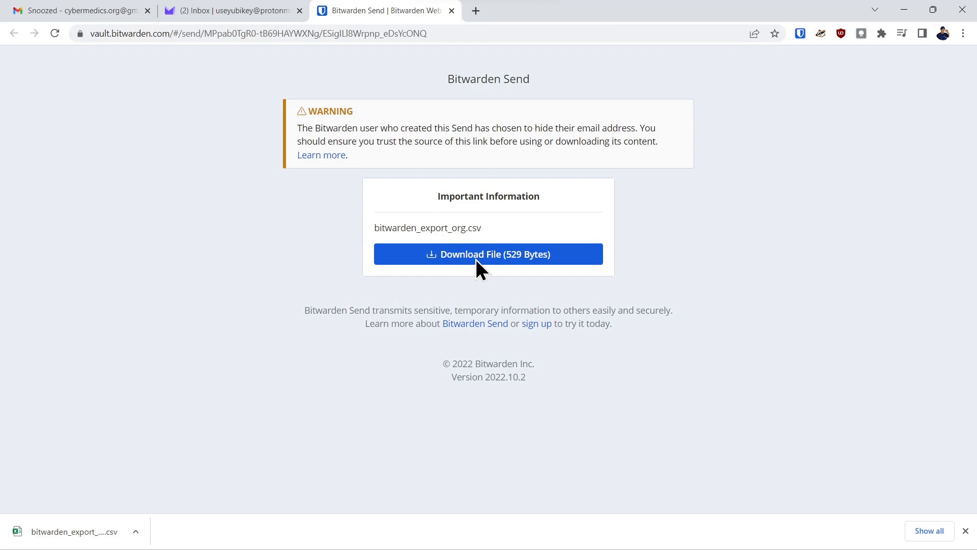
click(77, 532)
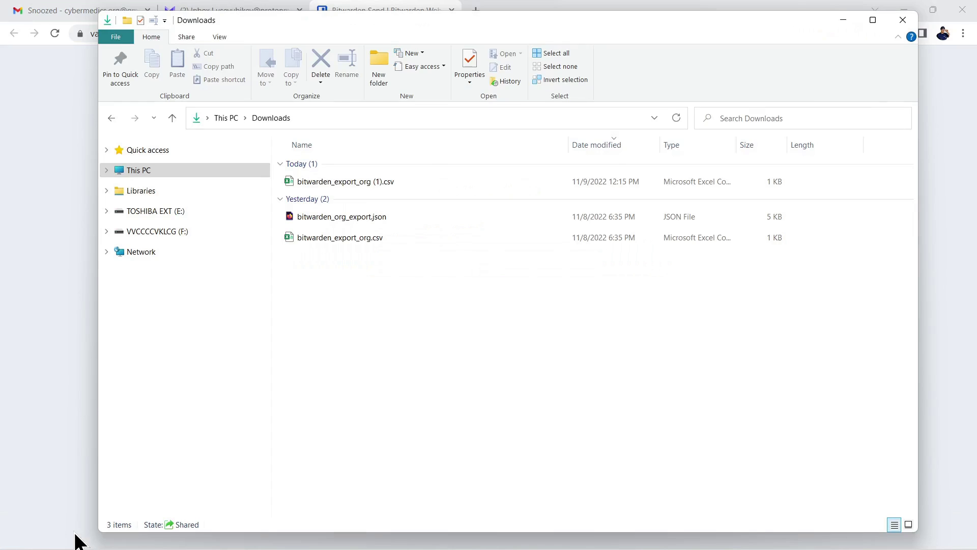
double_click(321, 181)
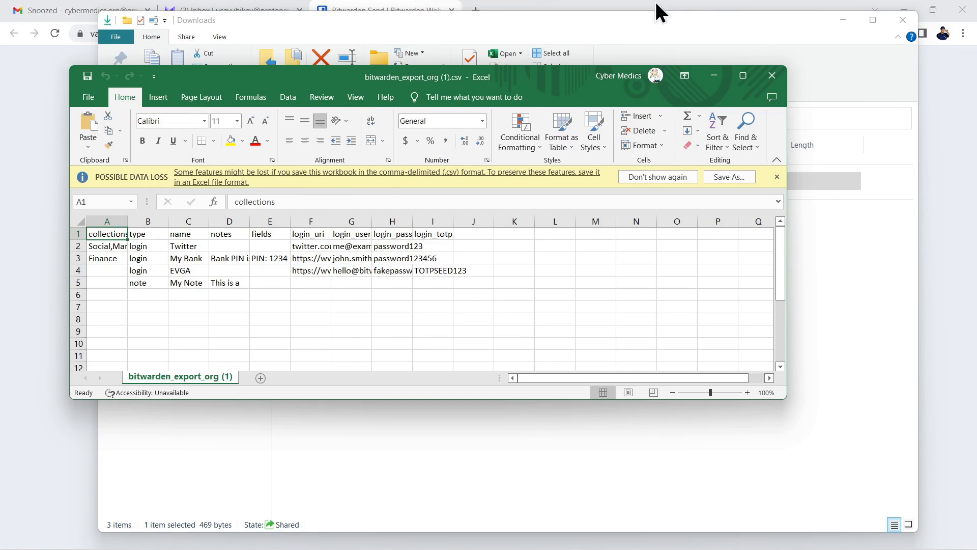
click(359, 9)
Review the Important Information Send's options, showing one of ten accesses used
click(411, 134)
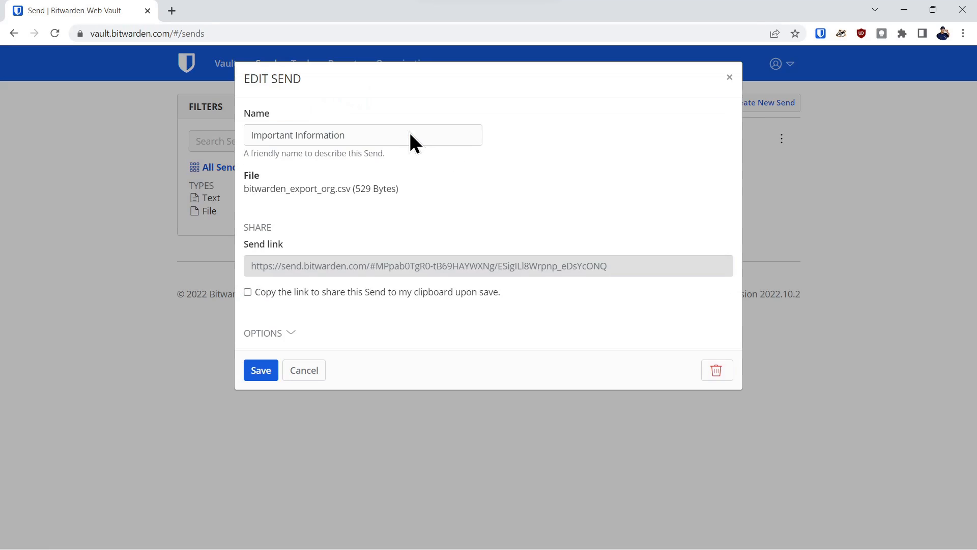
click(260, 334)
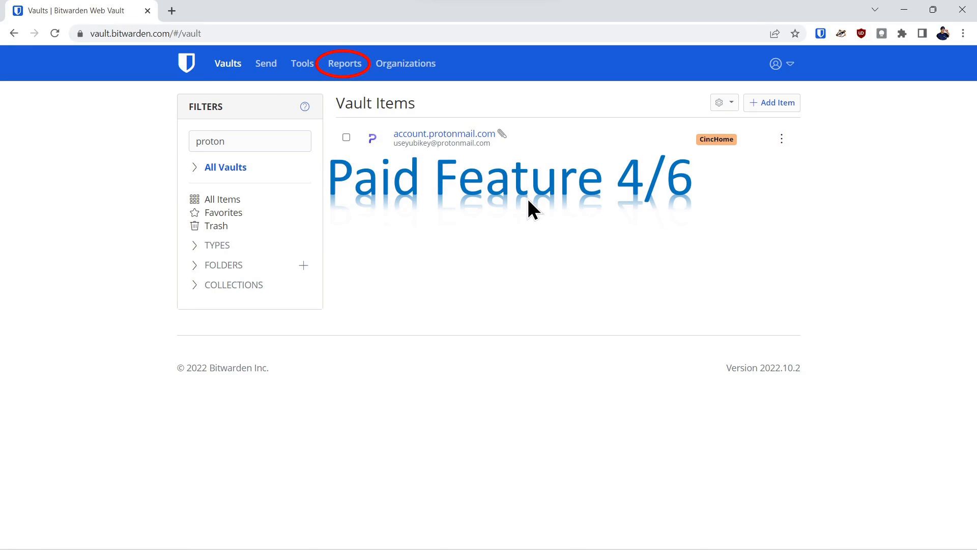
Run the Exposed Passwords report against known data breaches and return to Reports
click(343, 65)
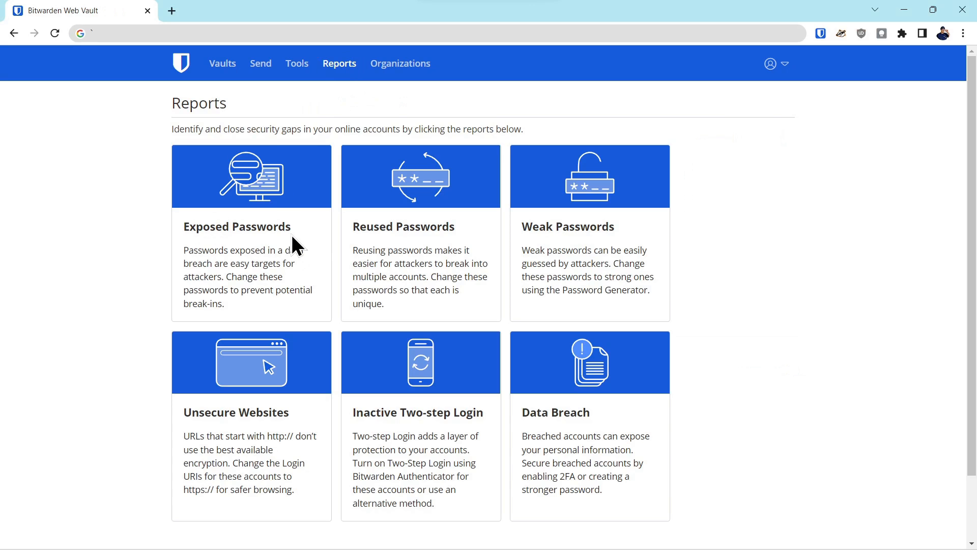
click(228, 195)
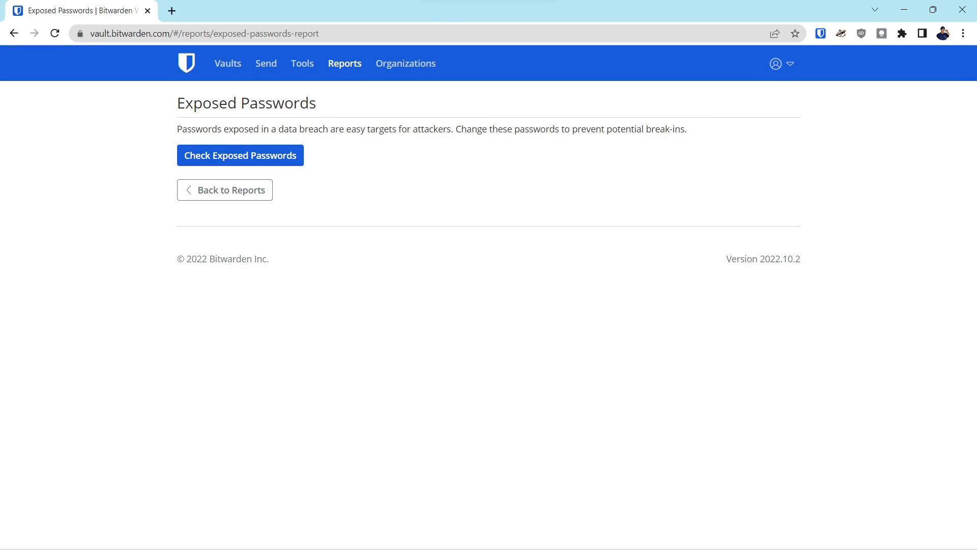
click(264, 159)
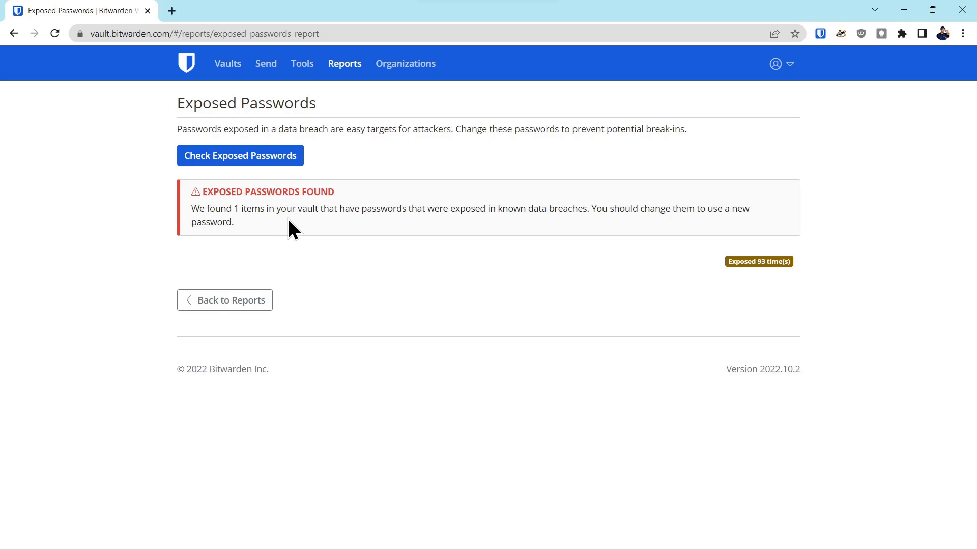
click(350, 68)
Review the Reused Passwords, Weak Passwords and Unsecure Websites reports in turn
click(421, 197)
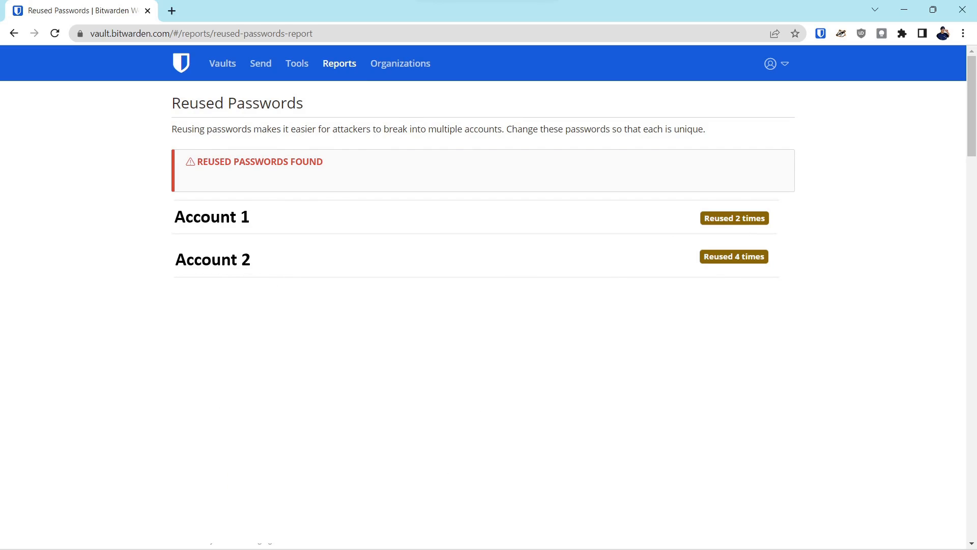
click(342, 63)
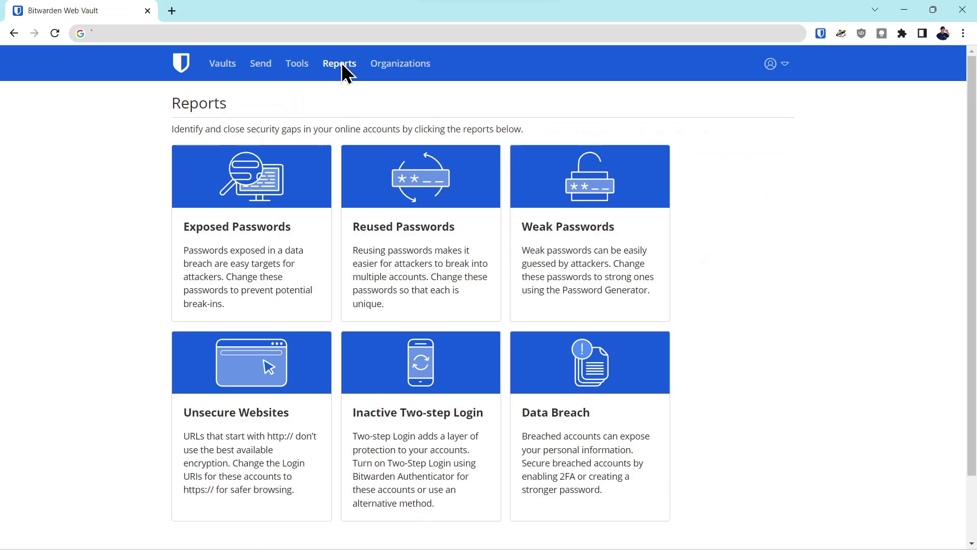
click(580, 227)
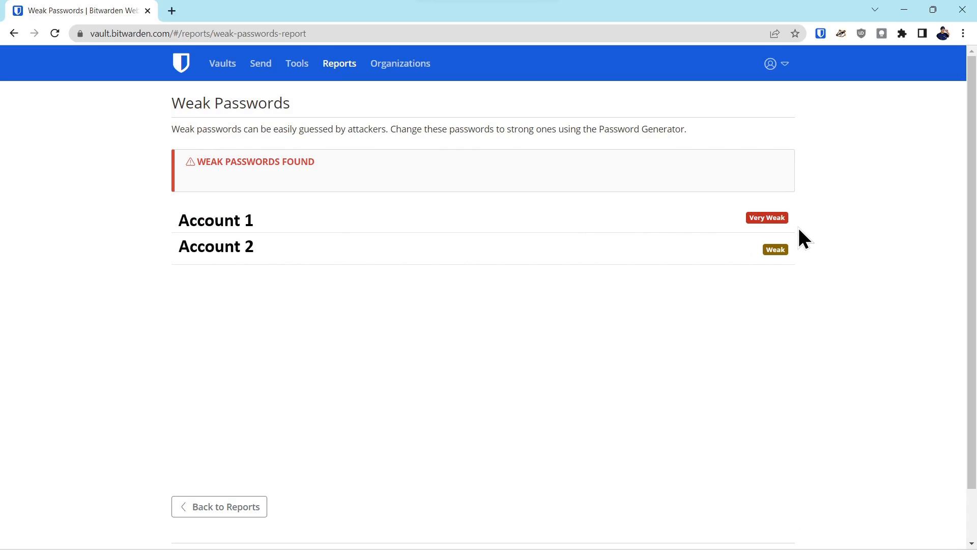
click(338, 64)
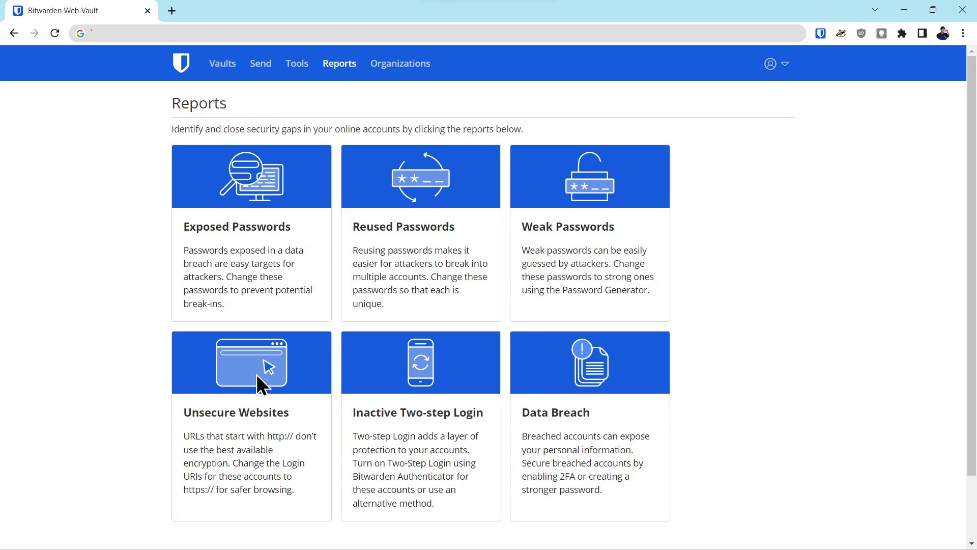
click(268, 368)
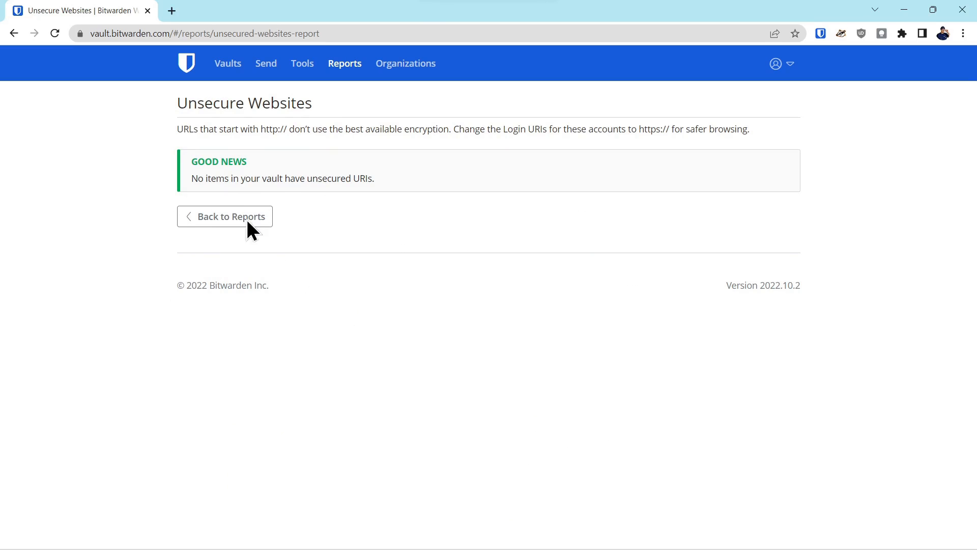
click(341, 67)
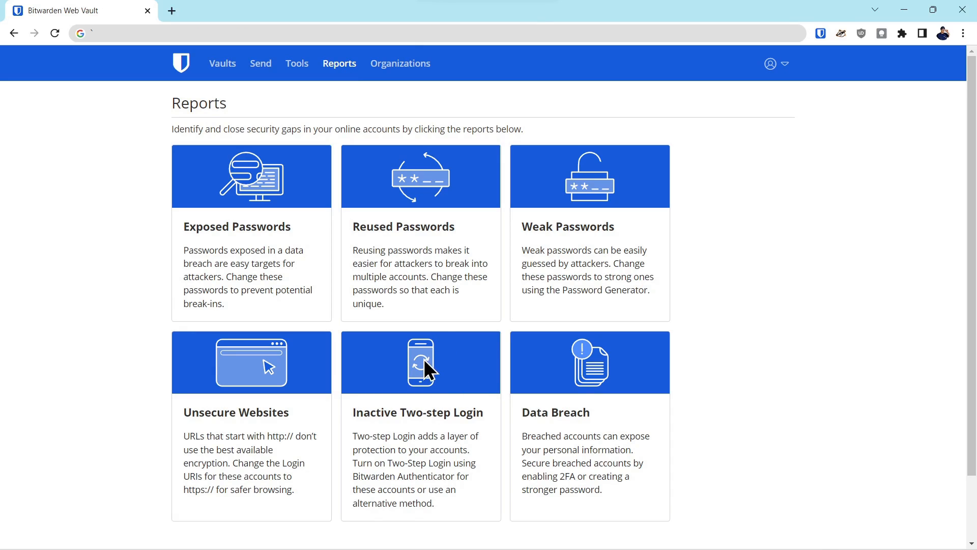
click(425, 382)
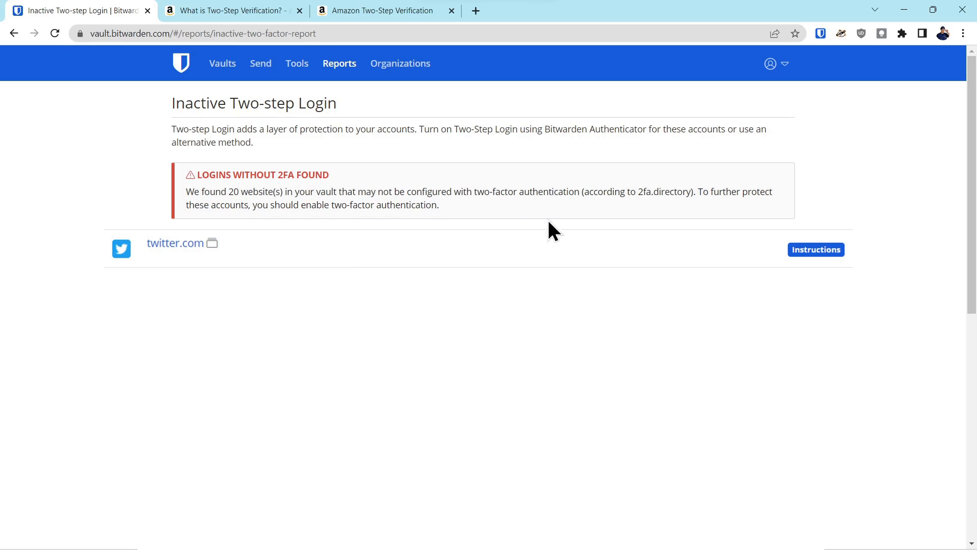
click(816, 250)
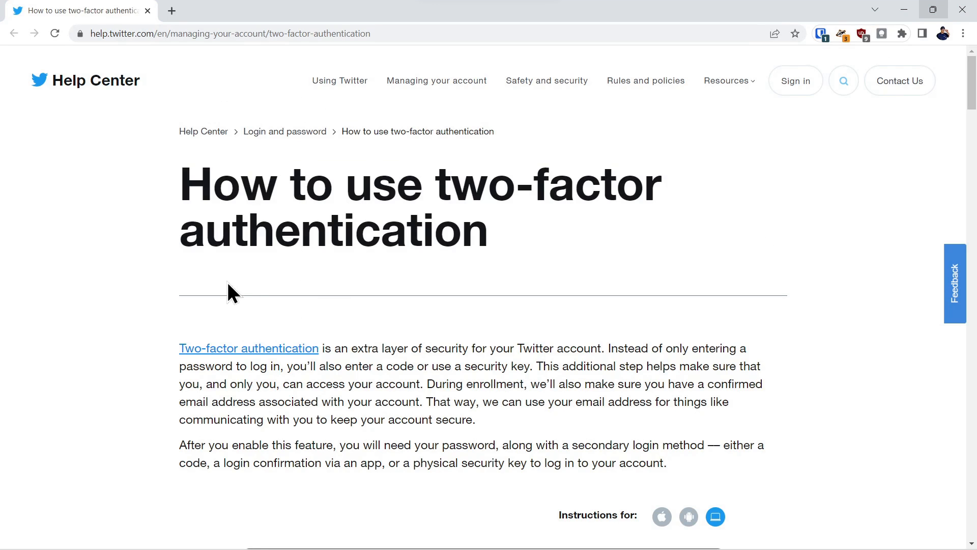
click(904, 10)
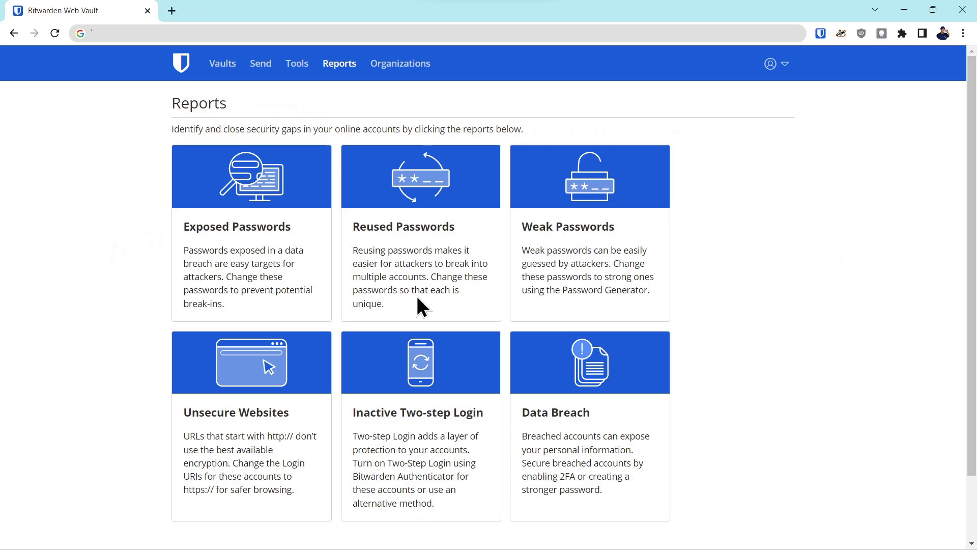
Check the username in the Data Breach report, found in 93 breaches such as Adobe and Animal Jam
click(580, 375)
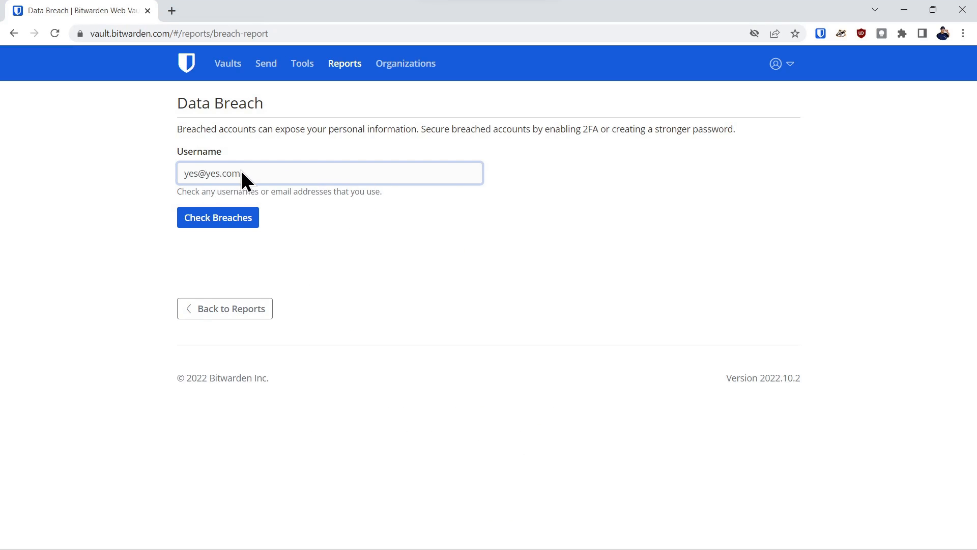
click(206, 217)
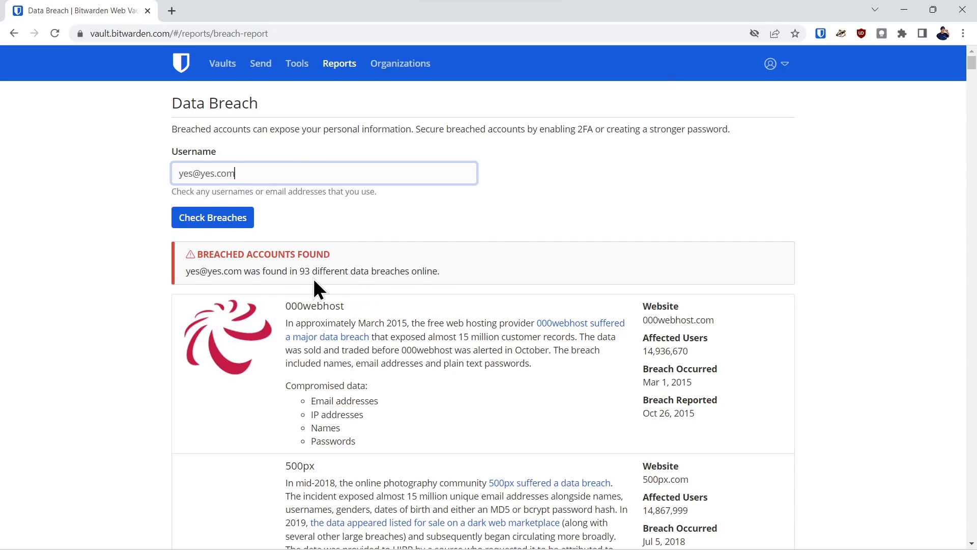
scroll(446, 395, down, 10)
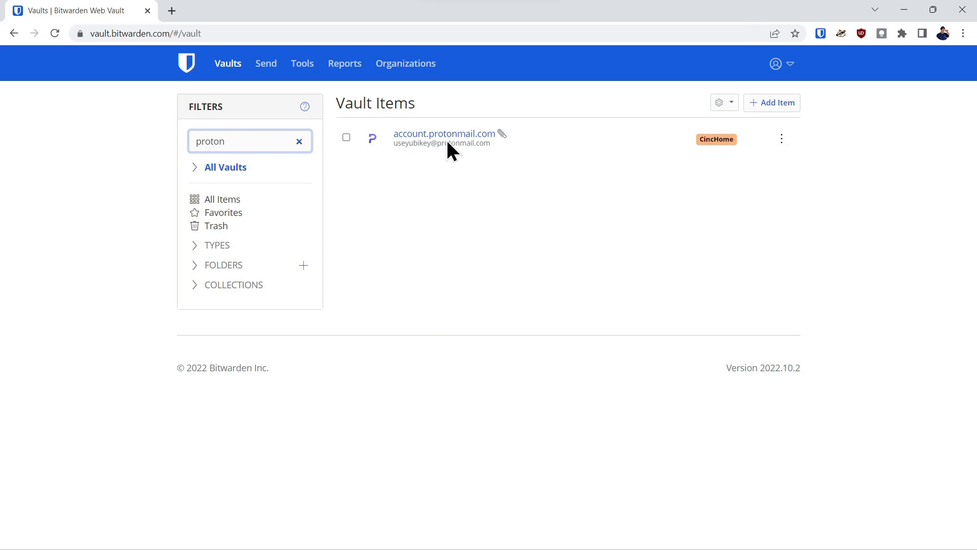
Attach bitwarden_export_org.csv from Downloads to the account.protonmail.com item and save
click(781, 138)
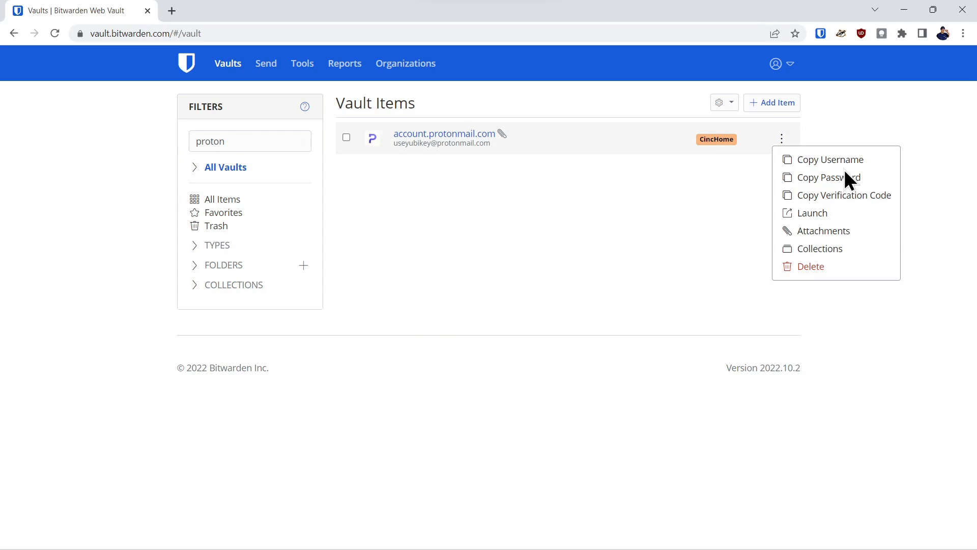
click(808, 230)
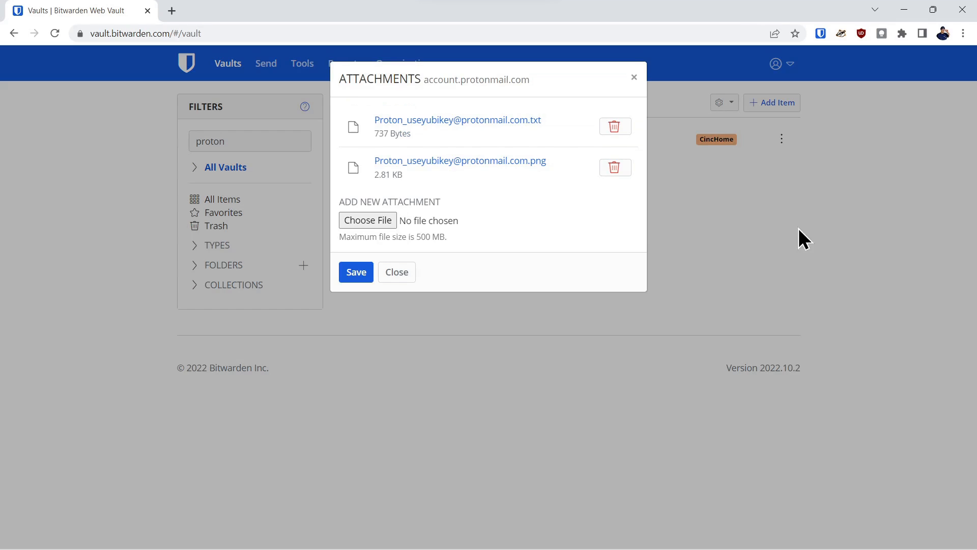
click(372, 222)
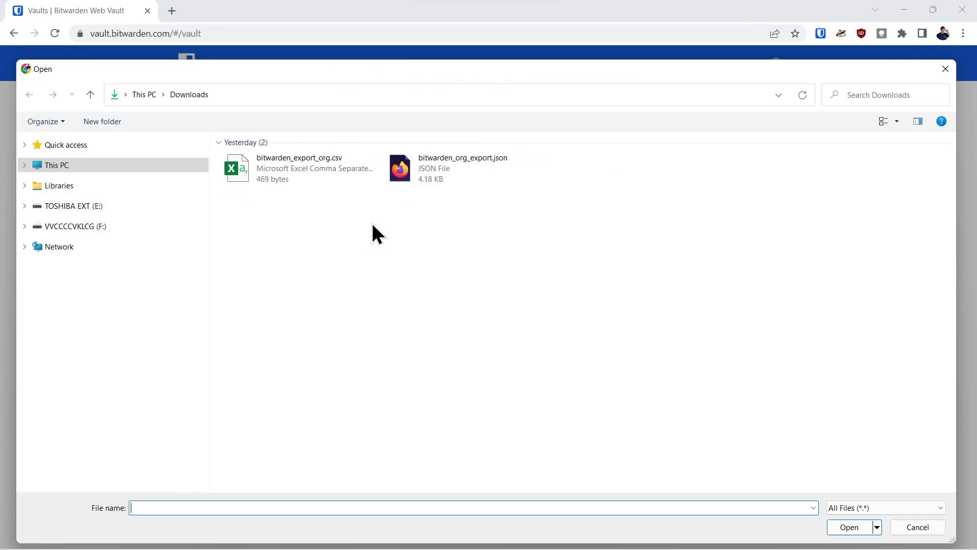
double_click(288, 170)
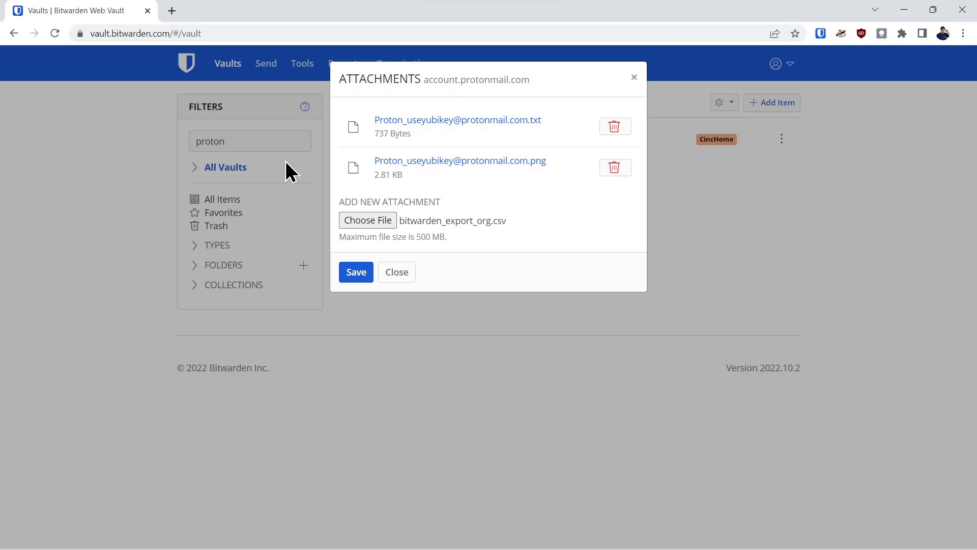
click(356, 273)
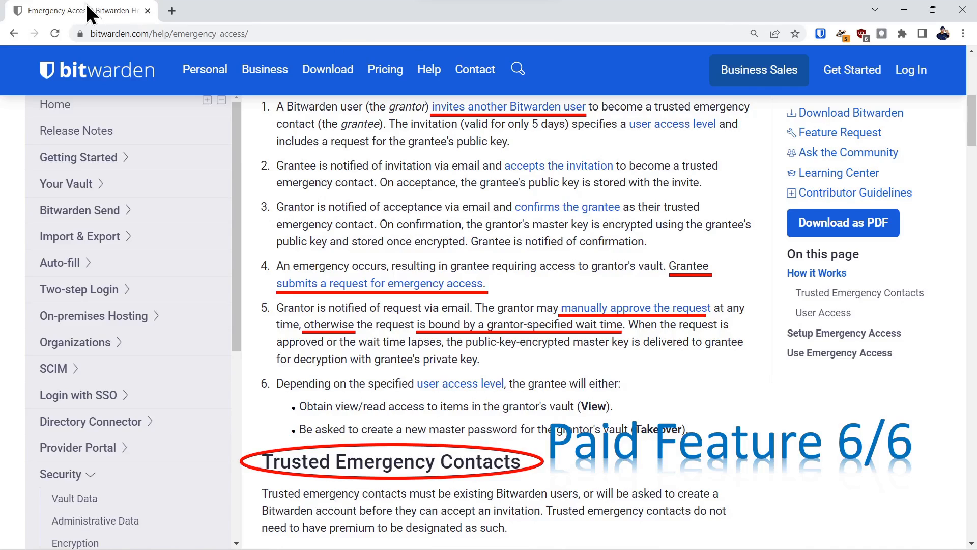
Go from the help article to Account Settings > Emergency Access and start adding a contact
click(14, 33)
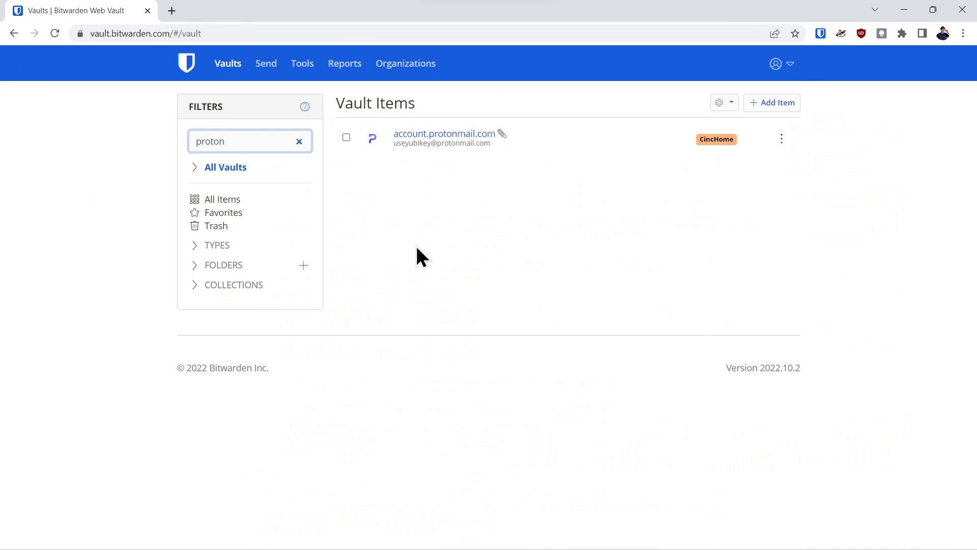
click(784, 65)
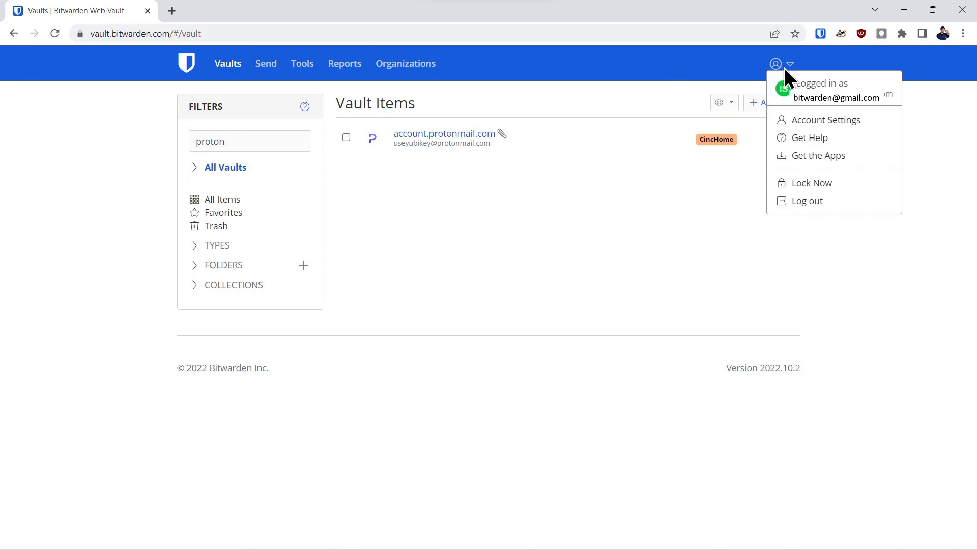
click(811, 120)
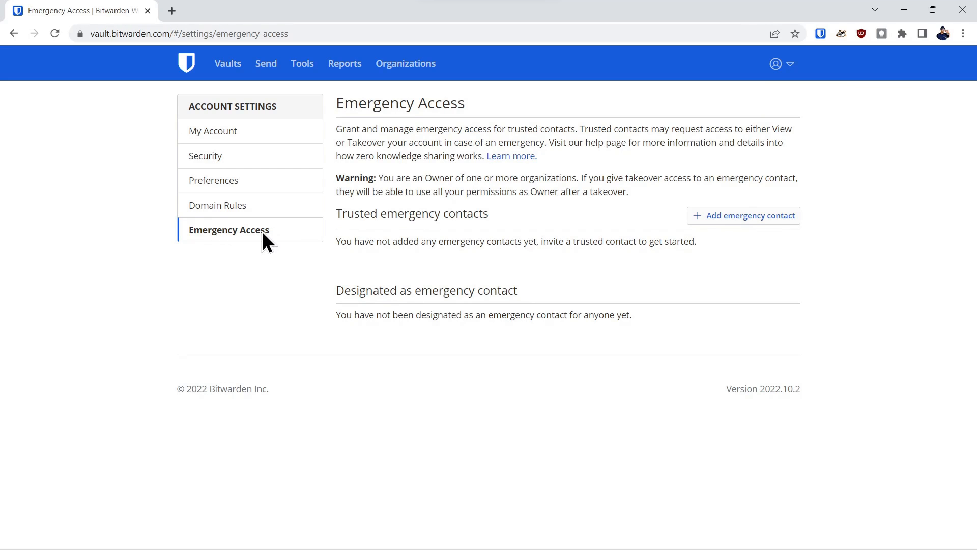
click(726, 222)
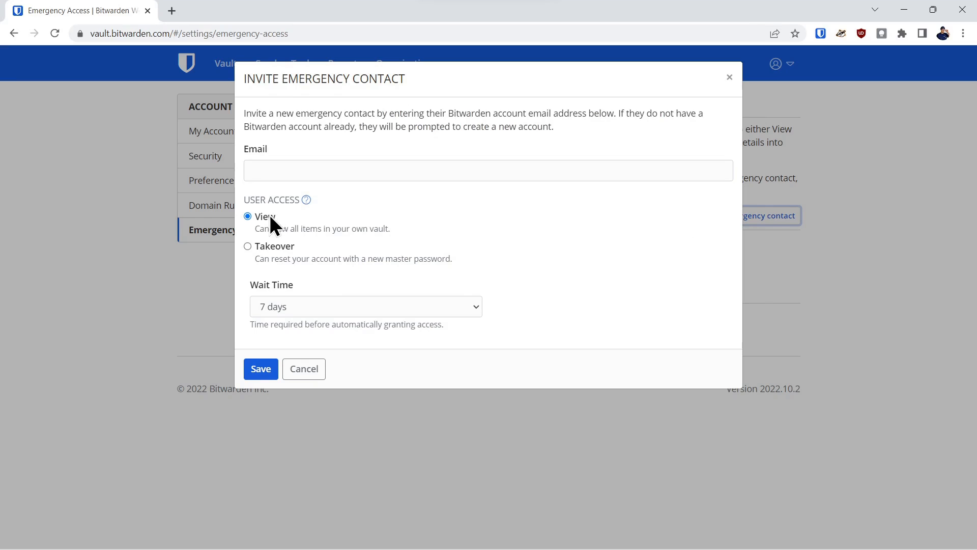
Invite the trusted contact with View access and a 14-day wait time by email
click(254, 245)
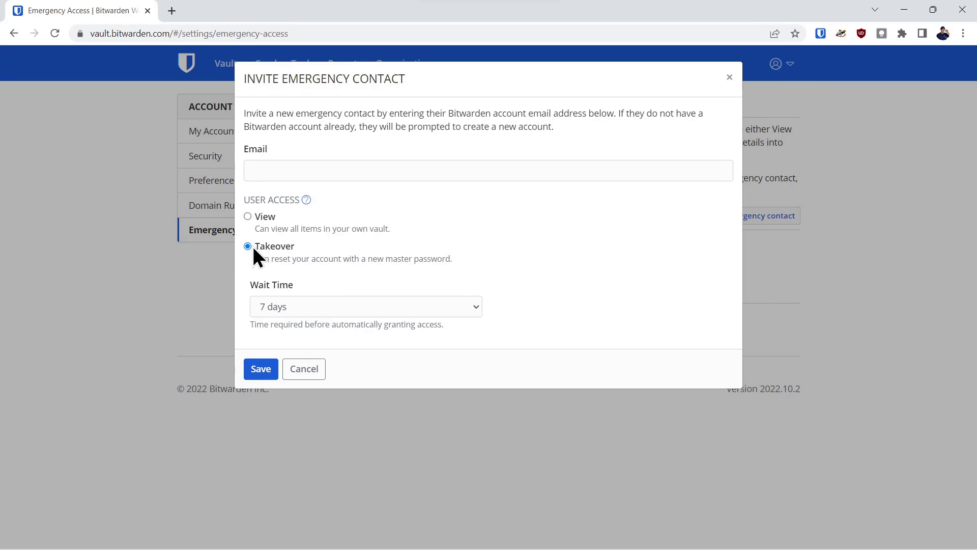
click(296, 307)
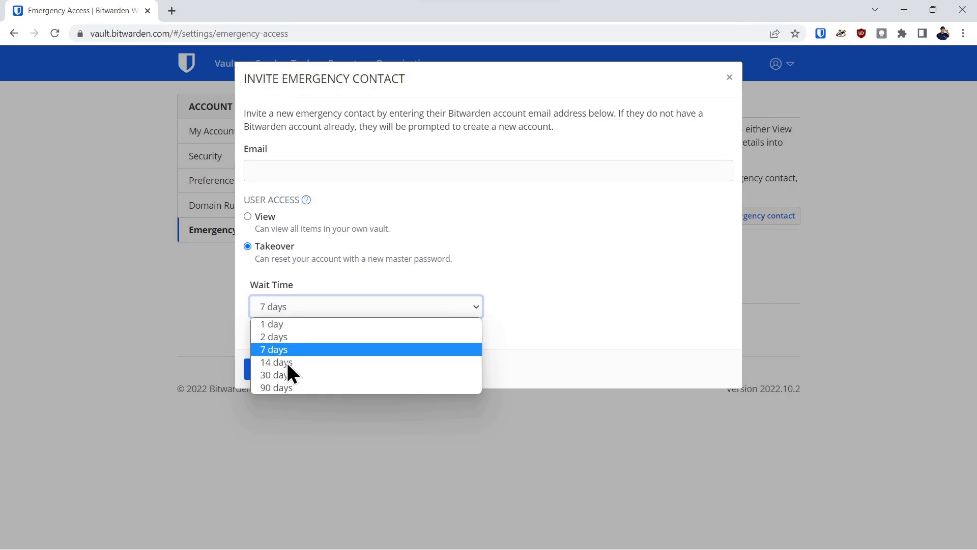
click(286, 360)
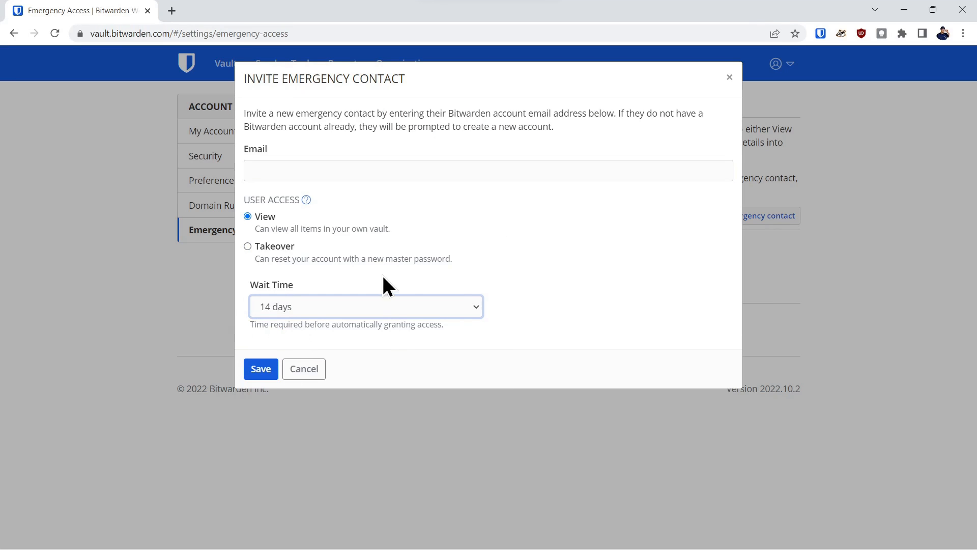
click(262, 169)
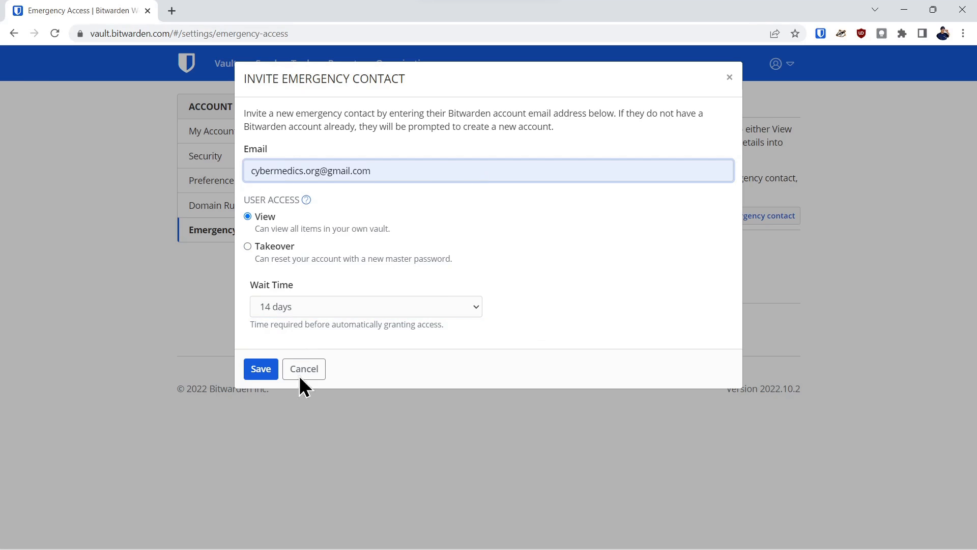
click(255, 369)
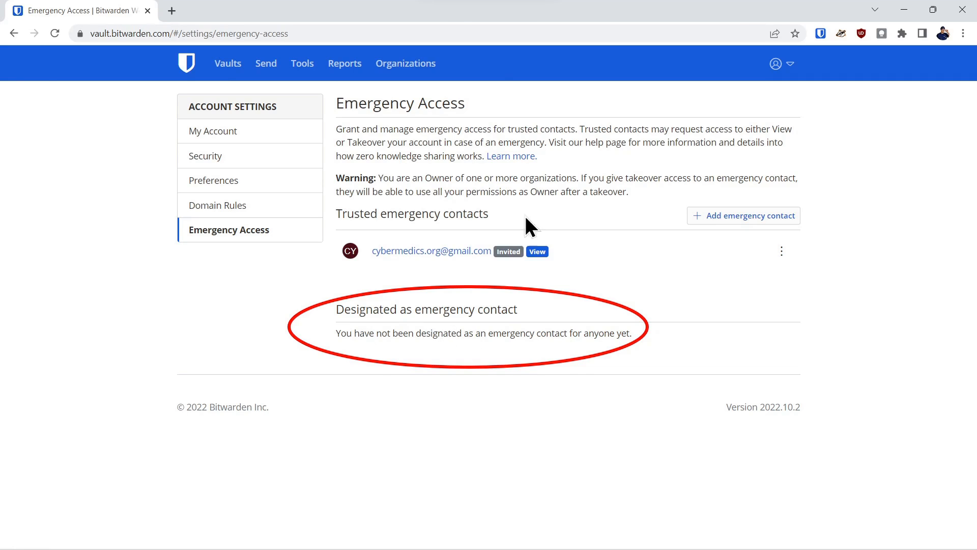
Accept the 'Become emergency contact' invitation from the invitee's Gmail inbox
click(904, 10)
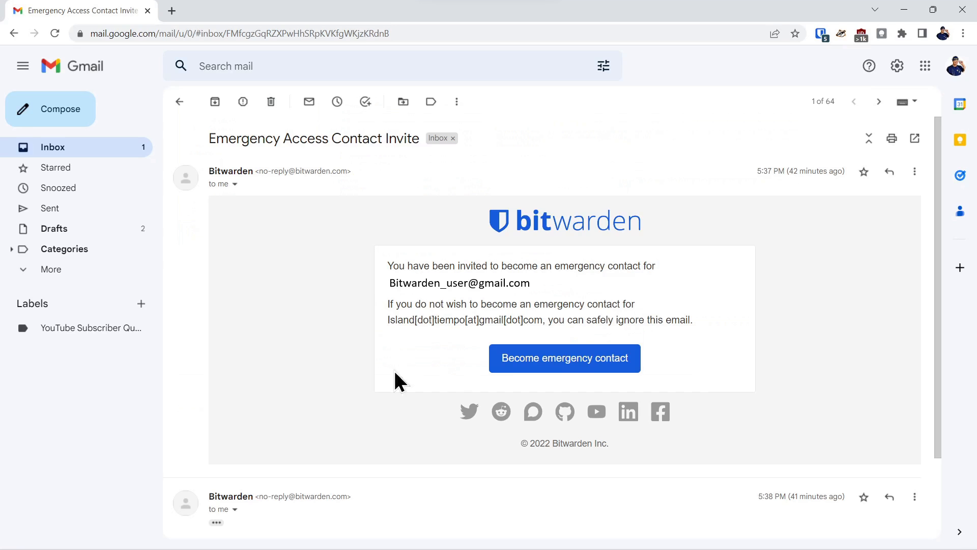
click(571, 369)
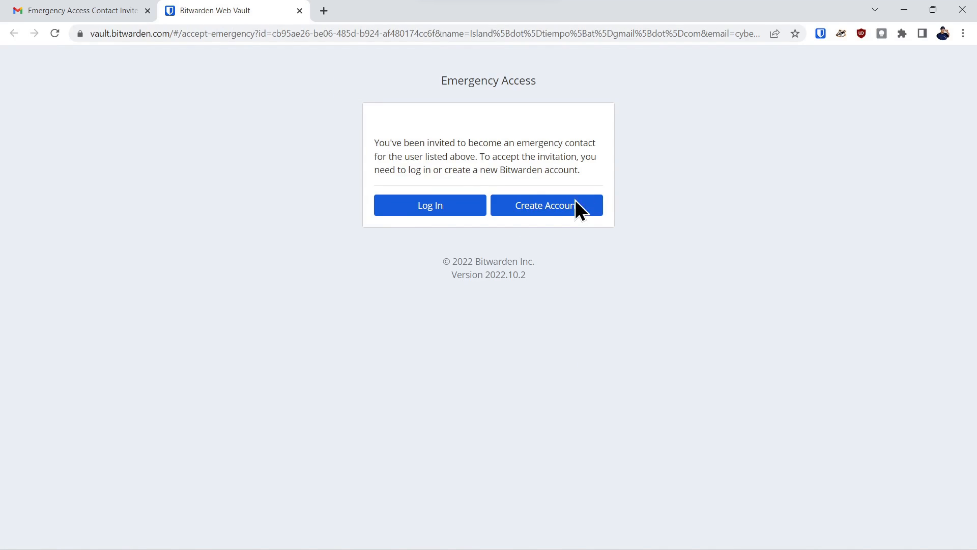
Sign in to the invitee's Bitwarden vault to complete acceptance, then leave that vault
click(427, 208)
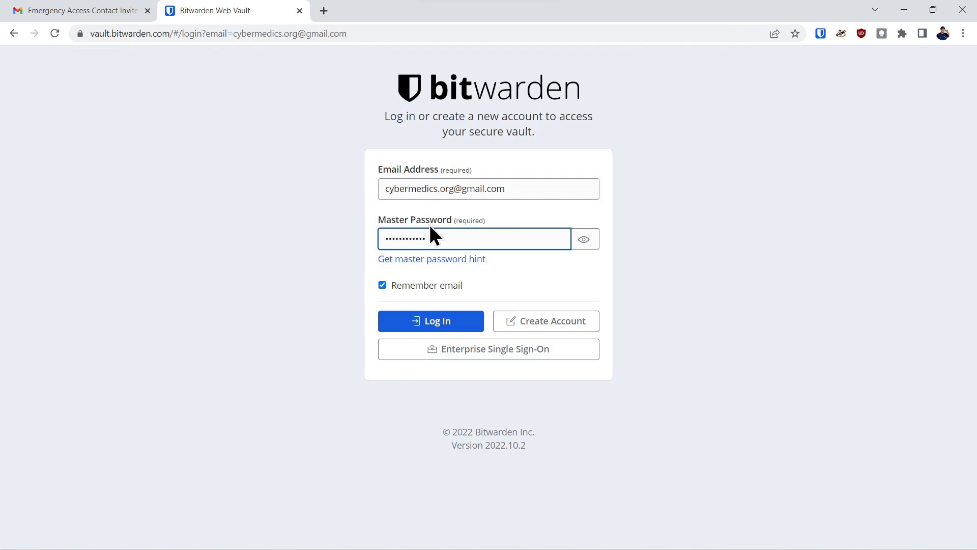
click(439, 319)
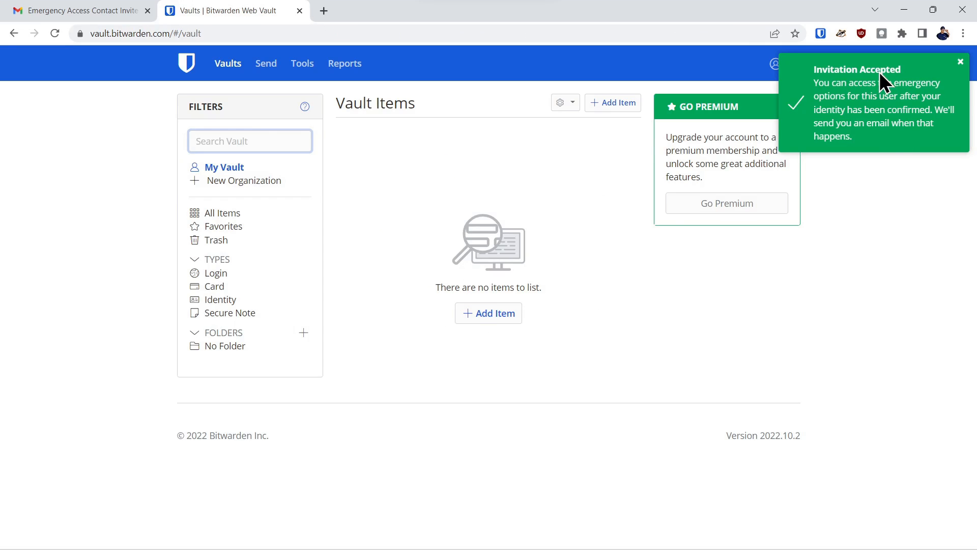
key(ctrl+w)
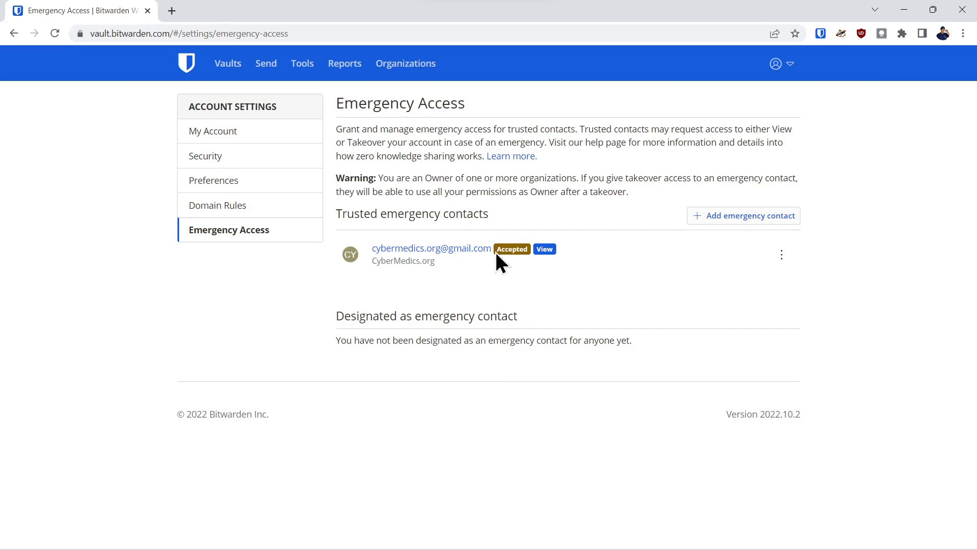
Start confirming the Accepted emergency contact and review the fingerprint phrase guidance
click(781, 250)
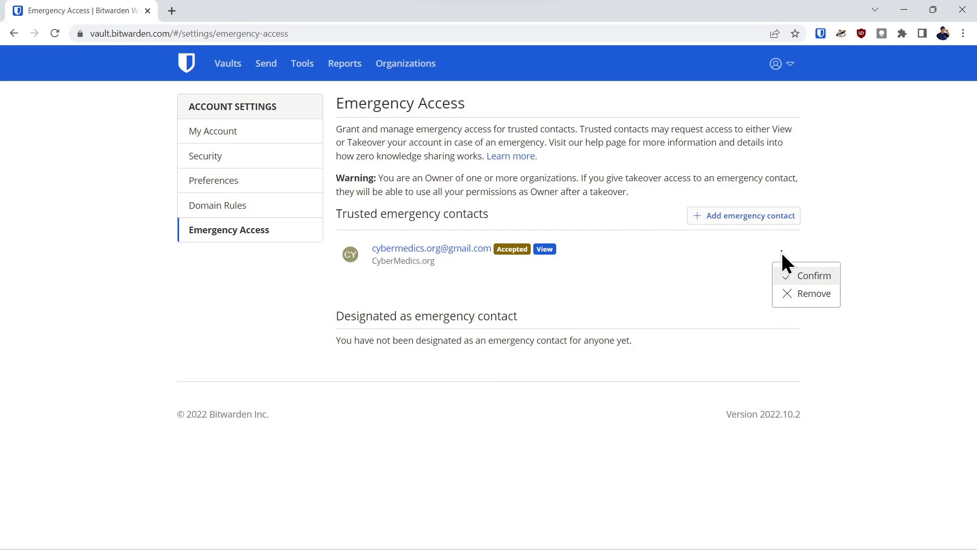
click(802, 273)
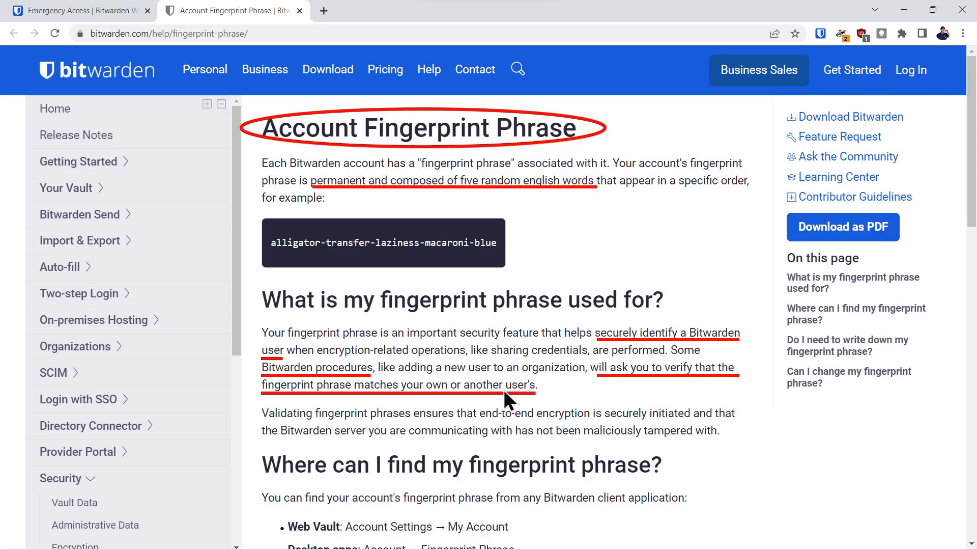
click(299, 11)
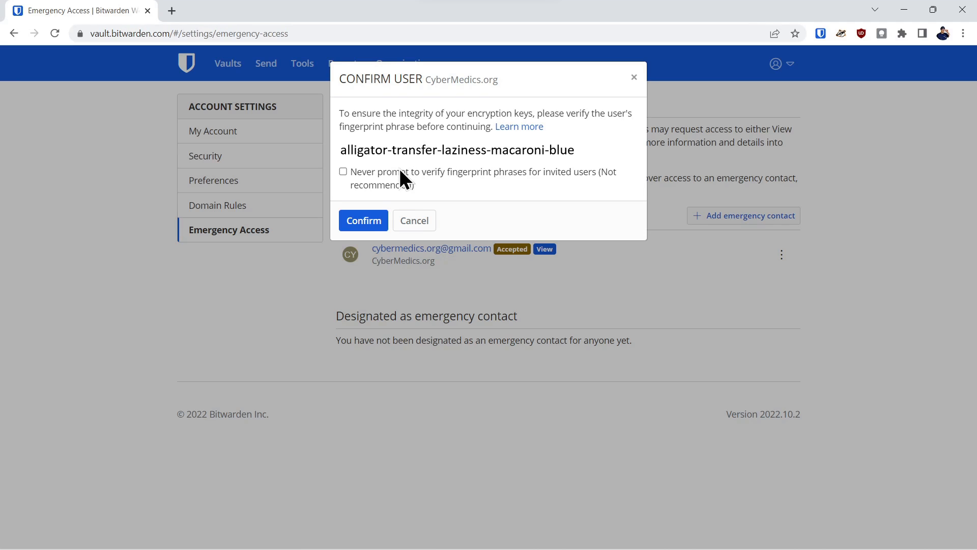
Confirm the trusted contact after verifying the fingerprint phrase, keeping View access
click(368, 224)
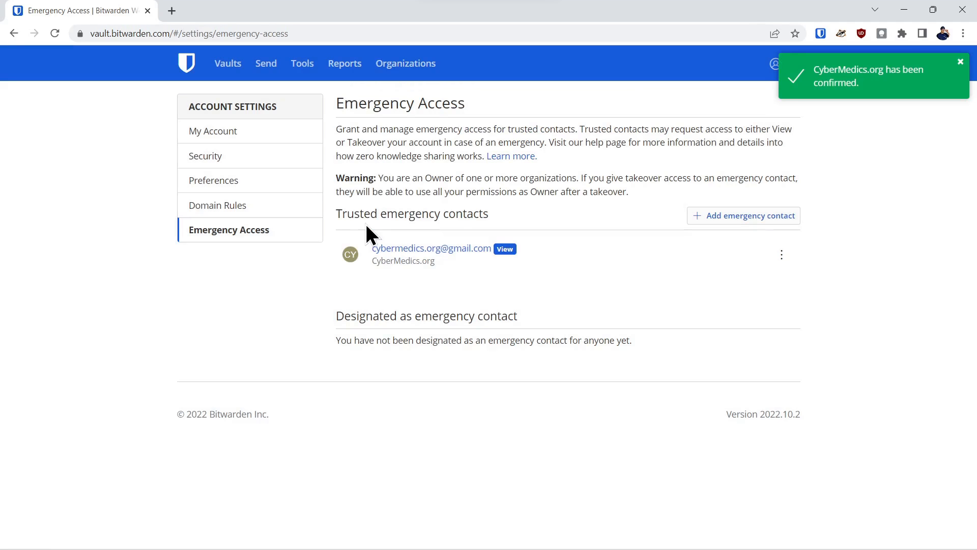
click(904, 9)
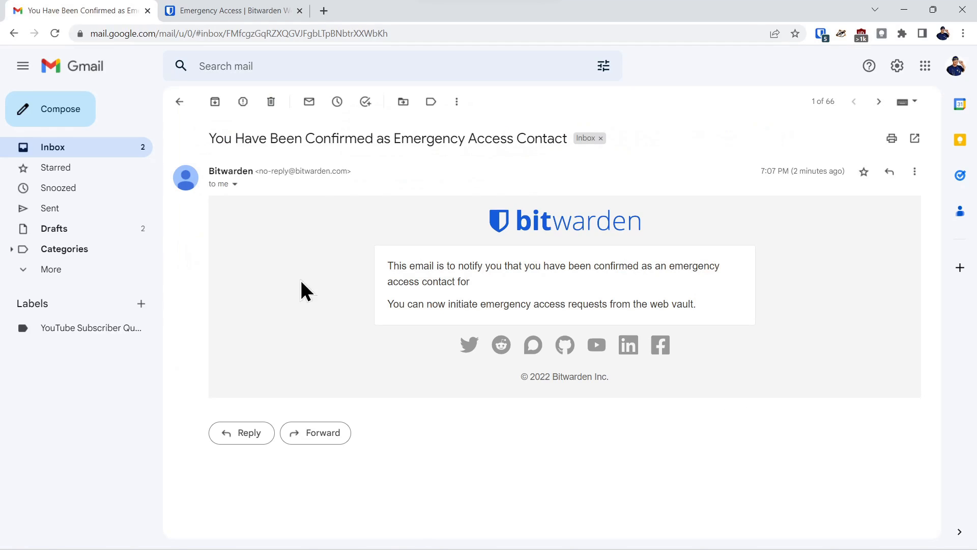
Return to the invitee's Emergency Access page showing them designated as a View contact
click(228, 11)
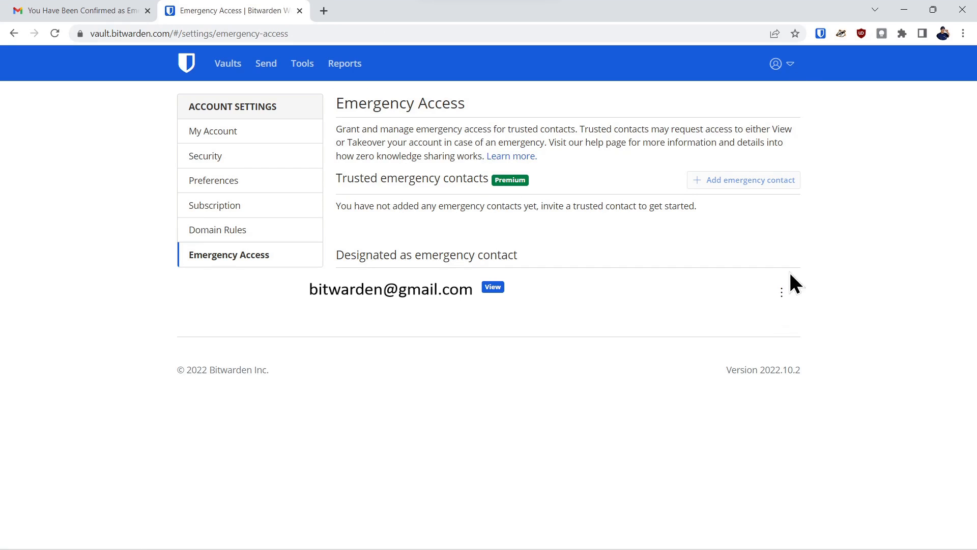
Show the designated contact entry's options: Request Access and Remove
click(782, 292)
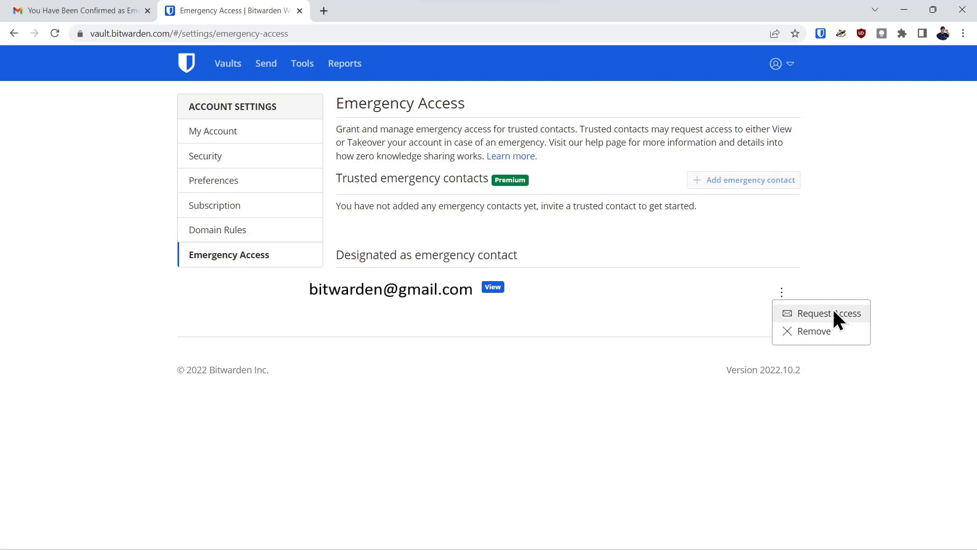